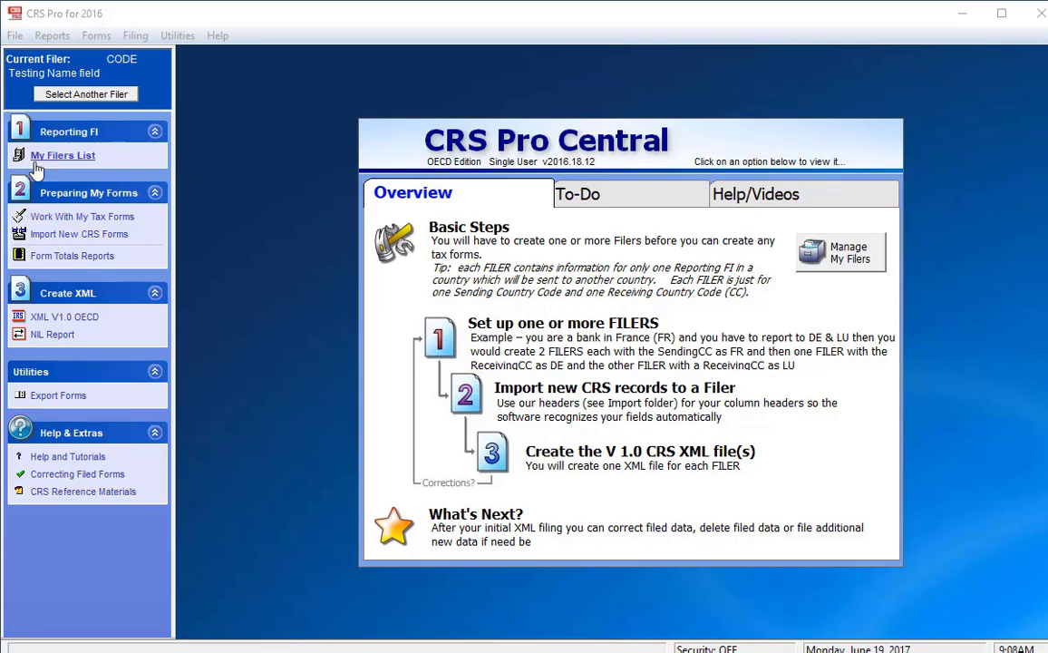
Open the Filer Master List from My Filers List and begin adding a new filer
{"action": "left_click", "coordinate": [71, 158]}
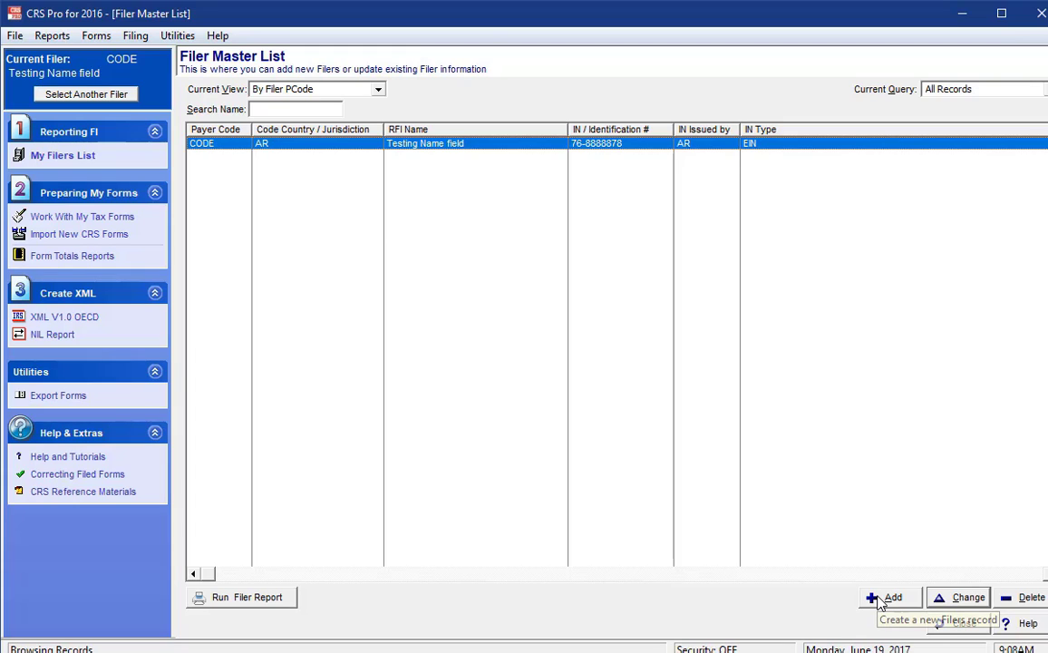
{"action": "left_click", "coordinate": [878, 600]}
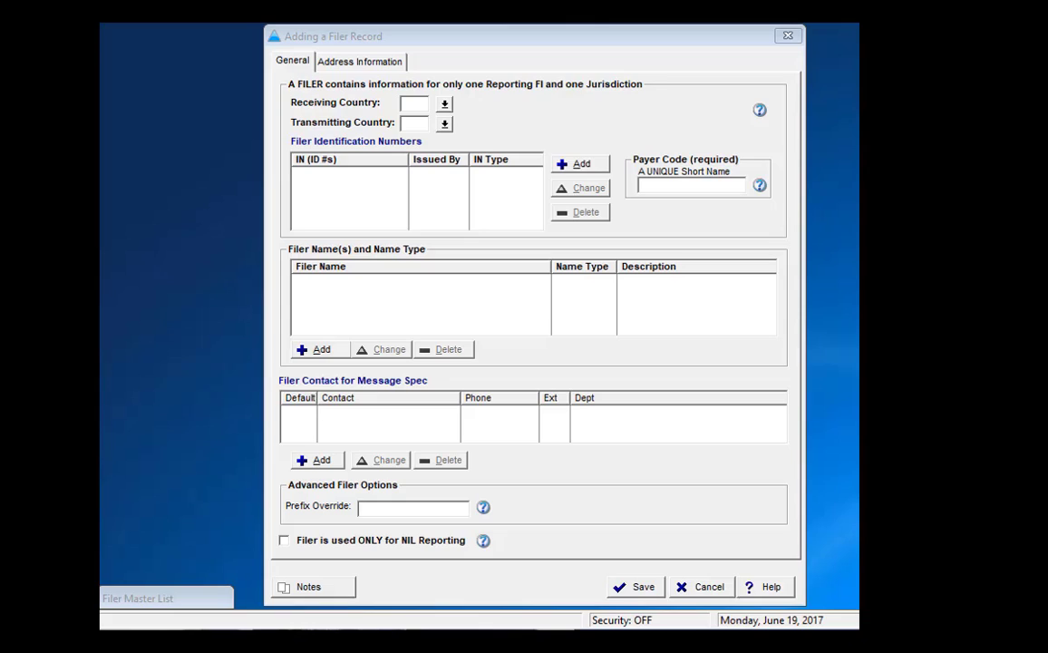
Glance at Address Information, return to General, and read the Prefix Override and filer help
{"action": "left_click", "coordinate": [343, 65]}
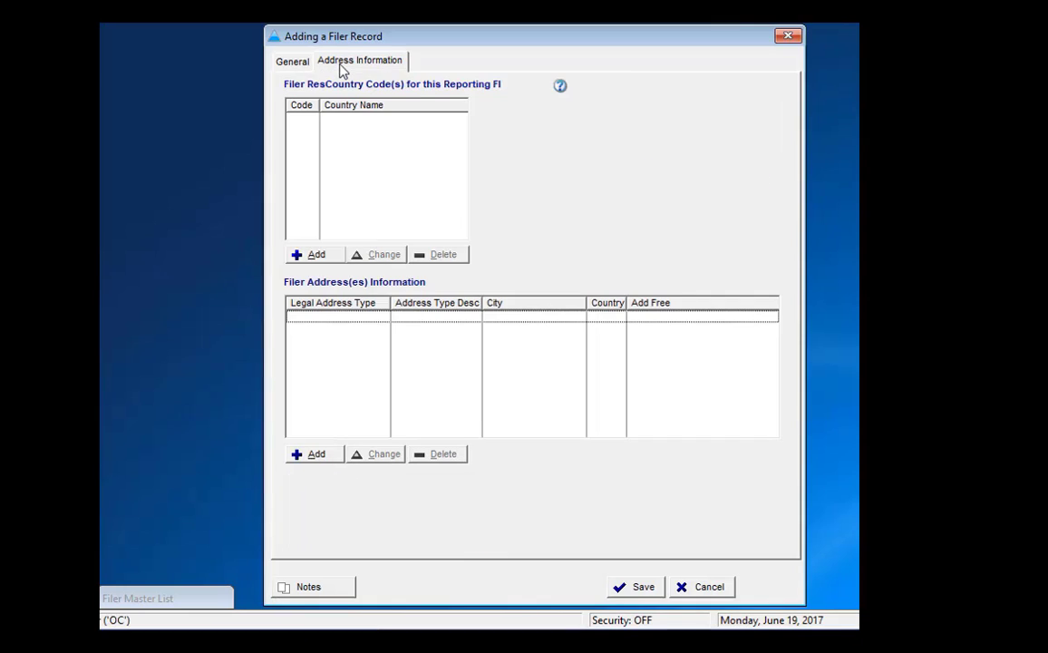
{"action": "left_click", "coordinate": [288, 65]}
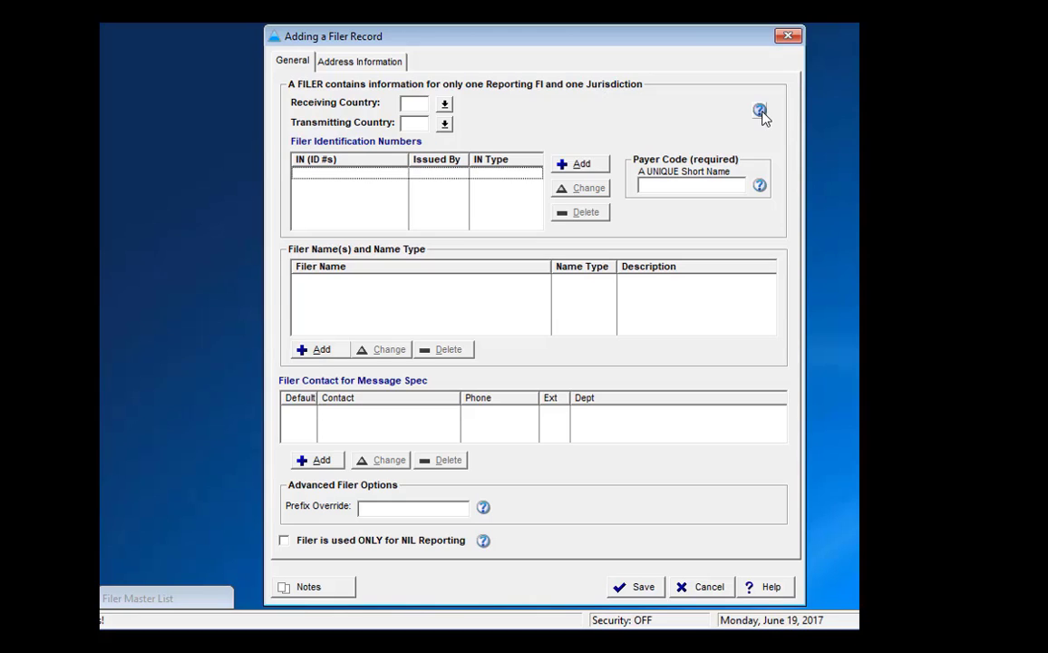
{"action": "left_click", "coordinate": [483, 505]}
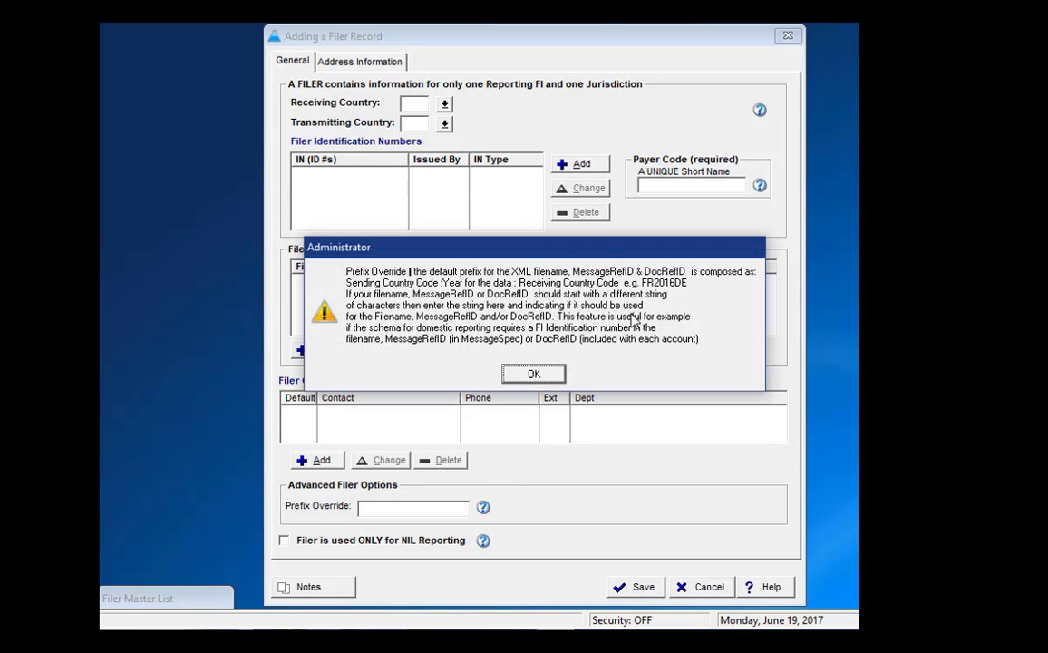
{"action": "left_click", "coordinate": [533, 375]}
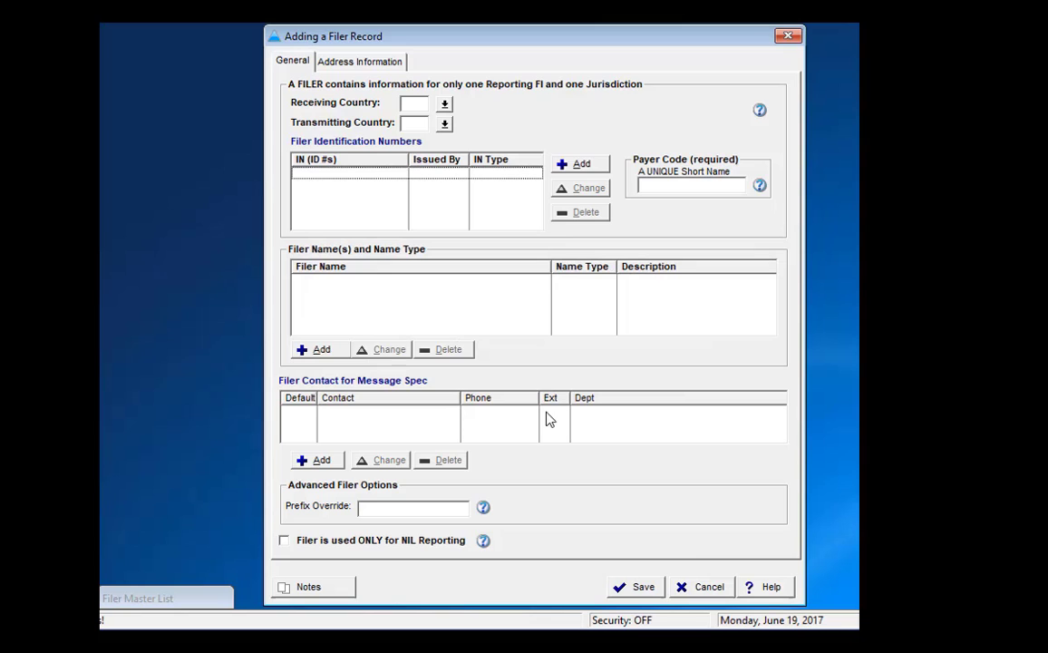
{"action": "left_click", "coordinate": [767, 590]}
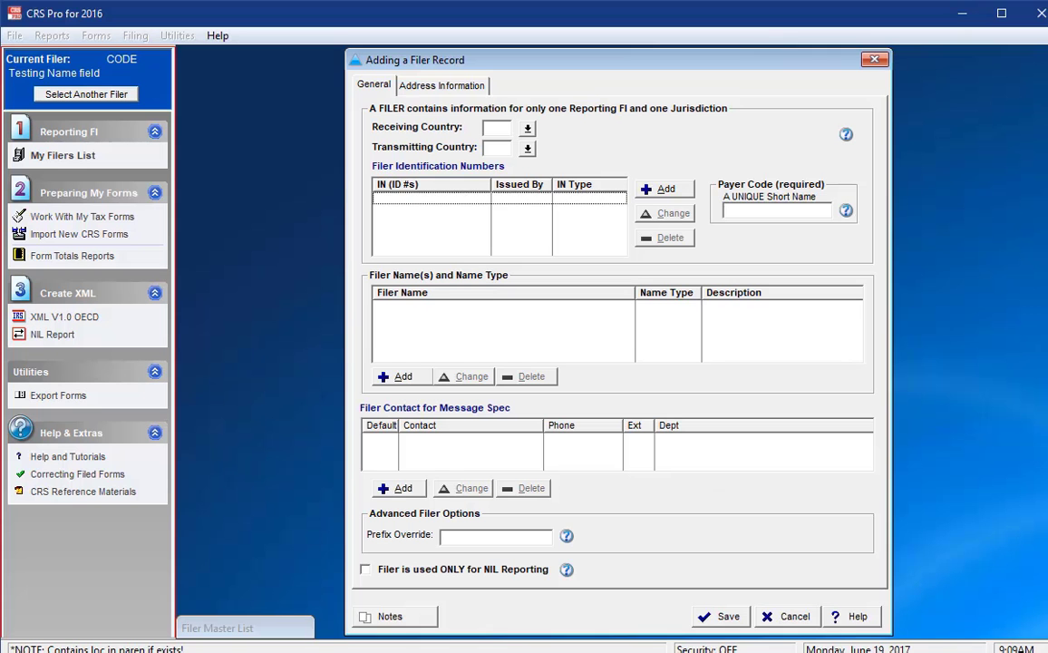
Enter payer code P002 and set the receiving country to Cayman Islands
{"action": "left_click", "coordinate": [761, 210]}
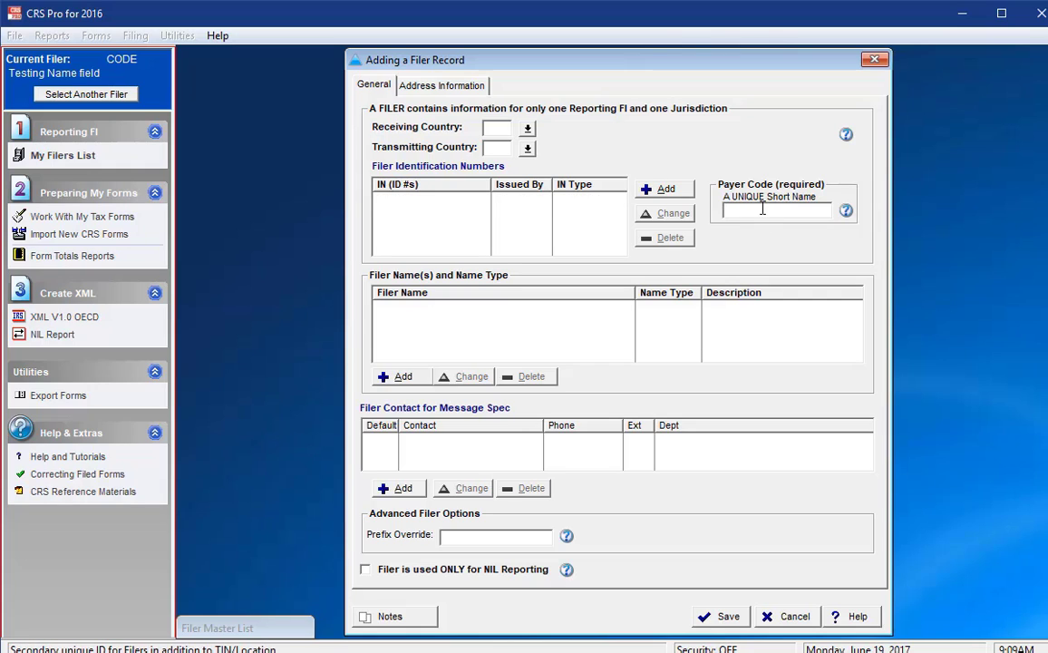
{"action": "type", "text": "P002"}
{"action": "left_click", "coordinate": [488, 131]}
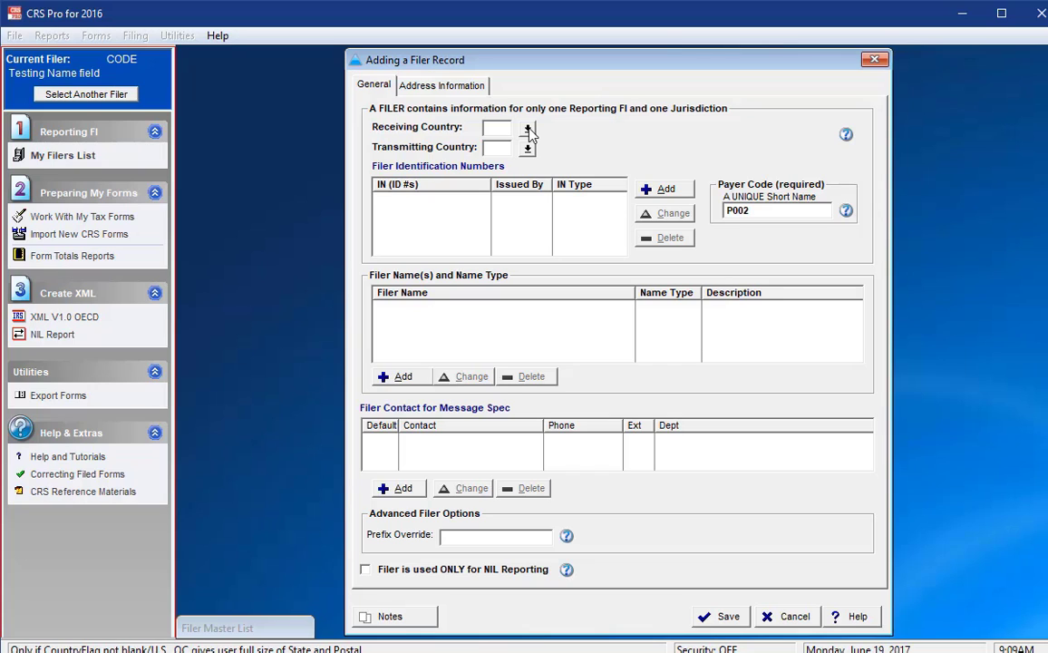
{"action": "left_click", "coordinate": [528, 131]}
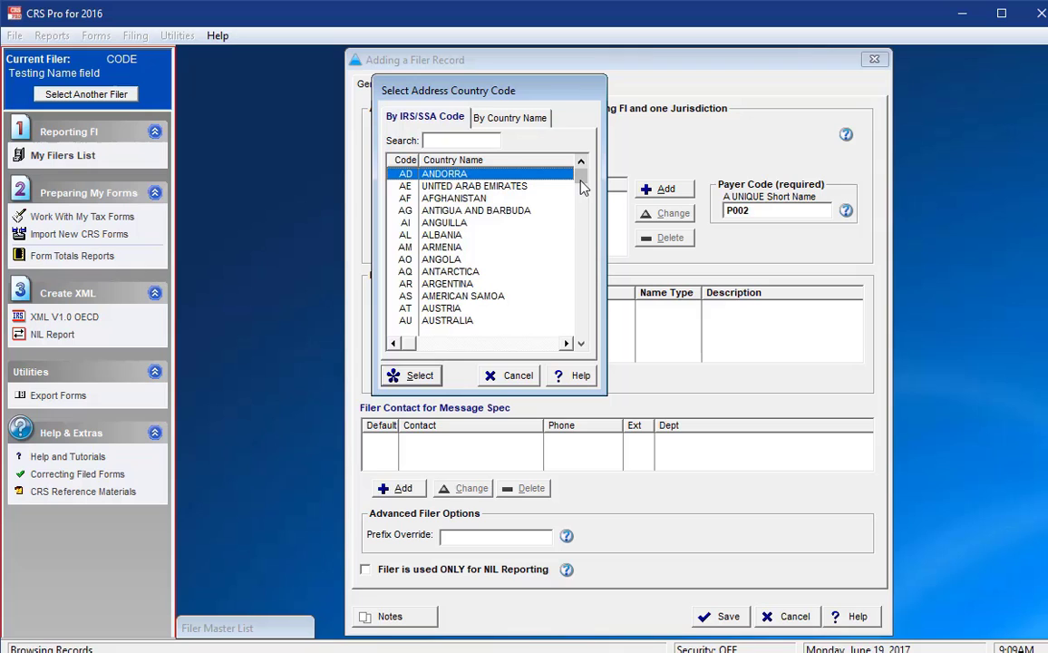
{"action": "left_click", "coordinate": [509, 117]}
{"action": "left_click", "coordinate": [487, 141]}
{"action": "type", "text": "c"}
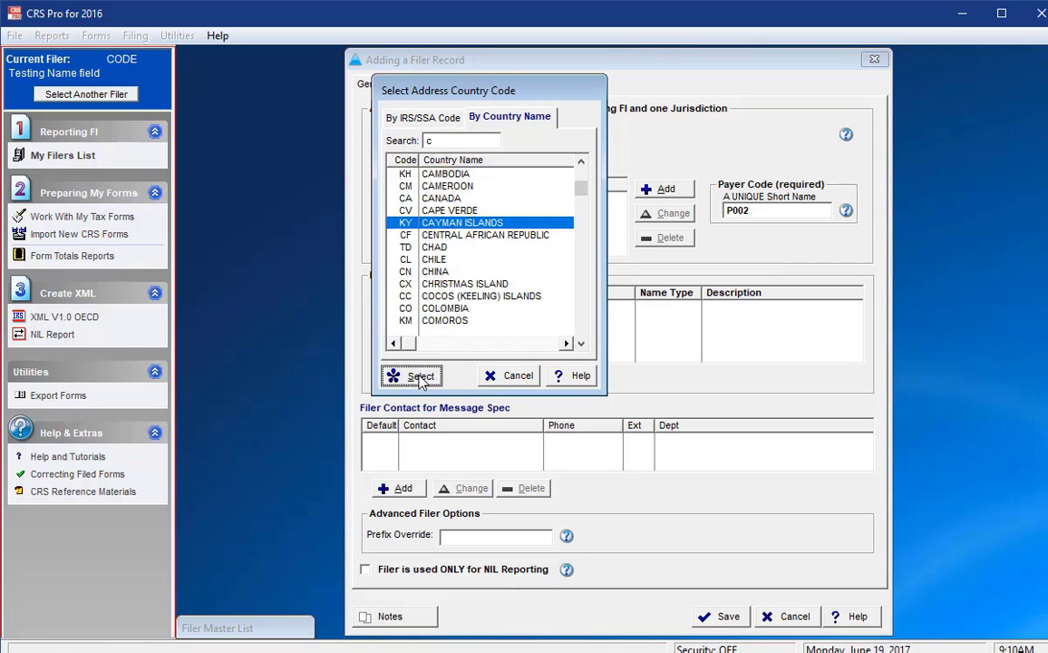
{"action": "left_click", "coordinate": [420, 377]}
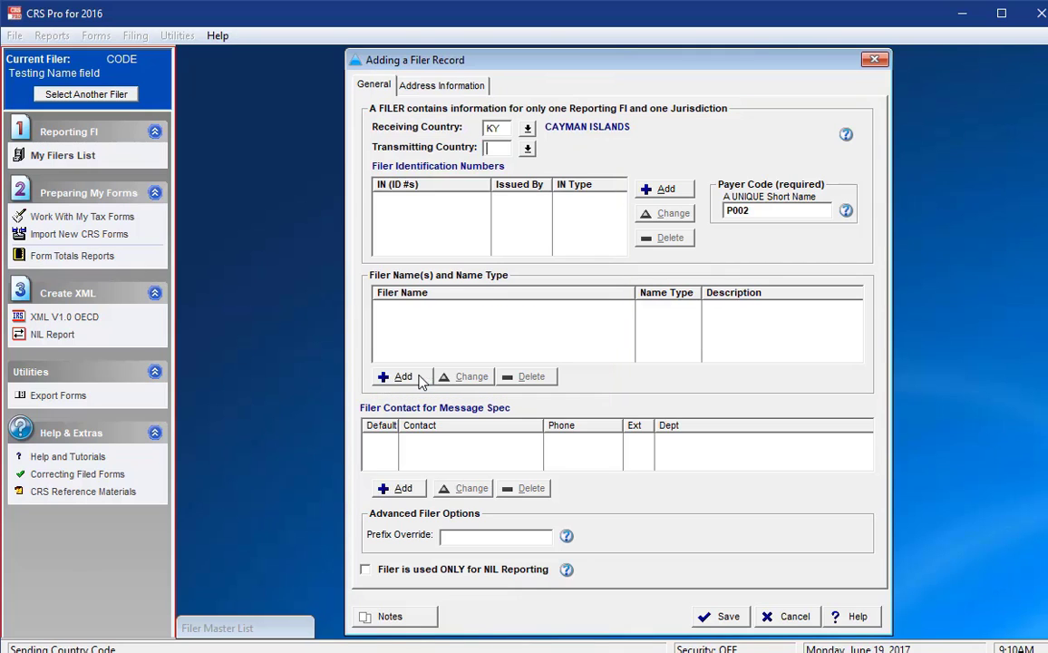
Set the transmitting country to KY (Cayman Islands)
{"action": "left_click", "coordinate": [529, 148]}
{"action": "type", "text": "ky"}
{"action": "key", "text": "Return"}
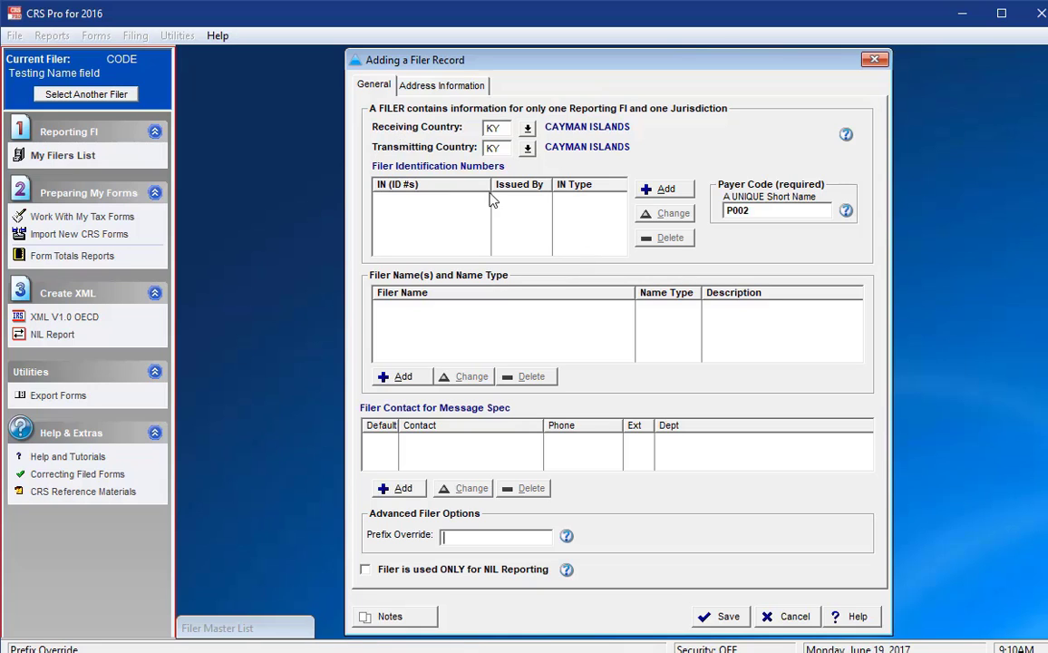
{"action": "left_click", "coordinate": [645, 190]}
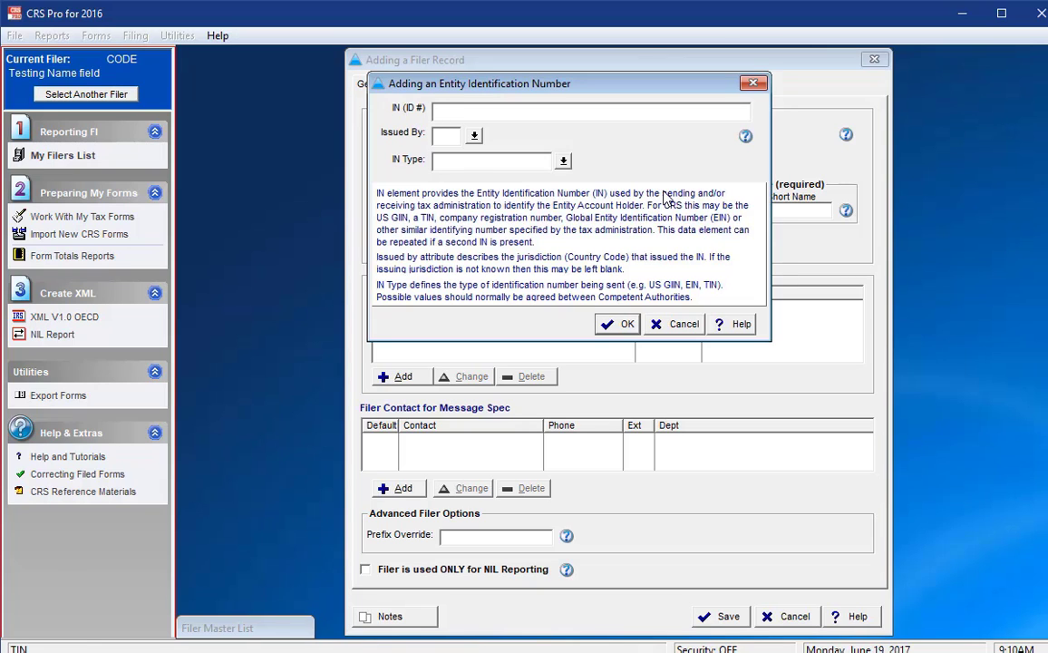
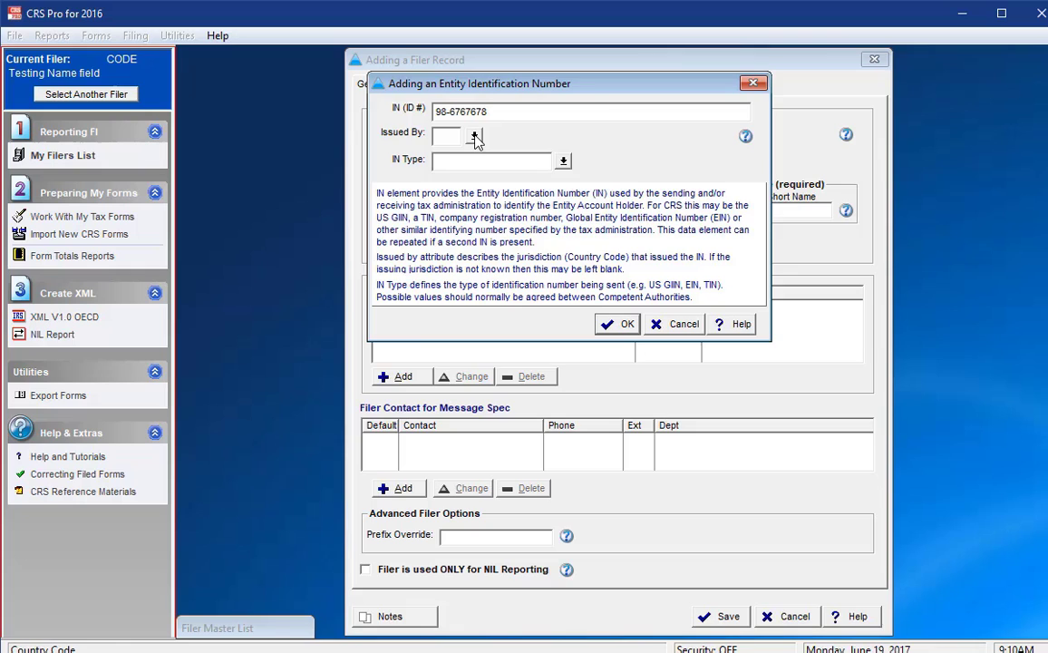
{"action": "left_click", "coordinate": [474, 136]}
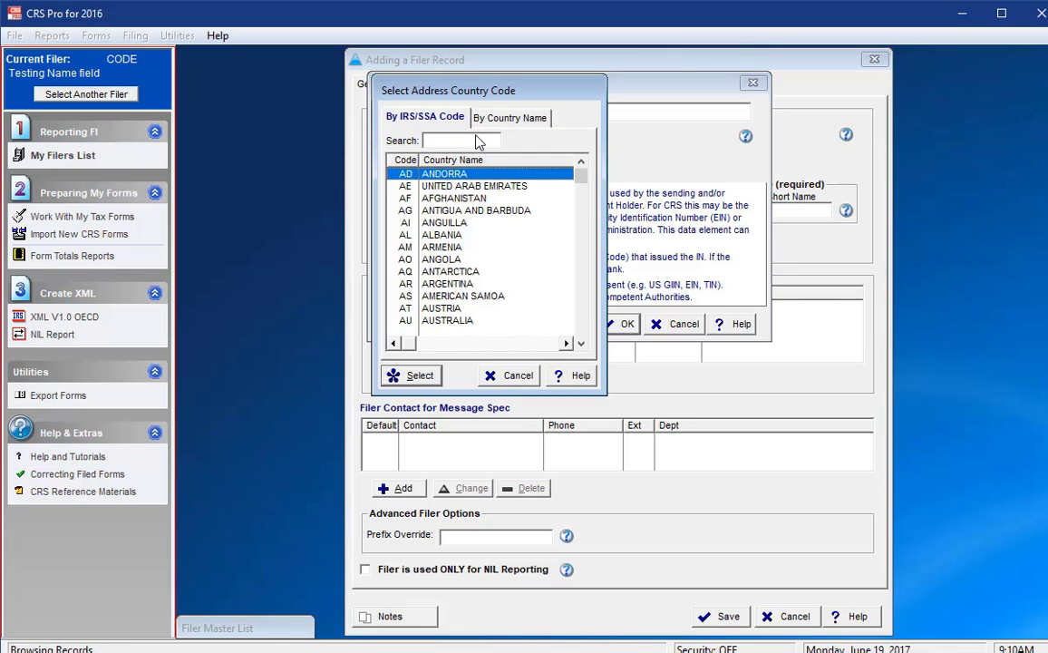
{"action": "left_click", "coordinate": [509, 118]}
{"action": "type", "text": "cay"}
{"action": "left_click", "coordinate": [412, 374]}
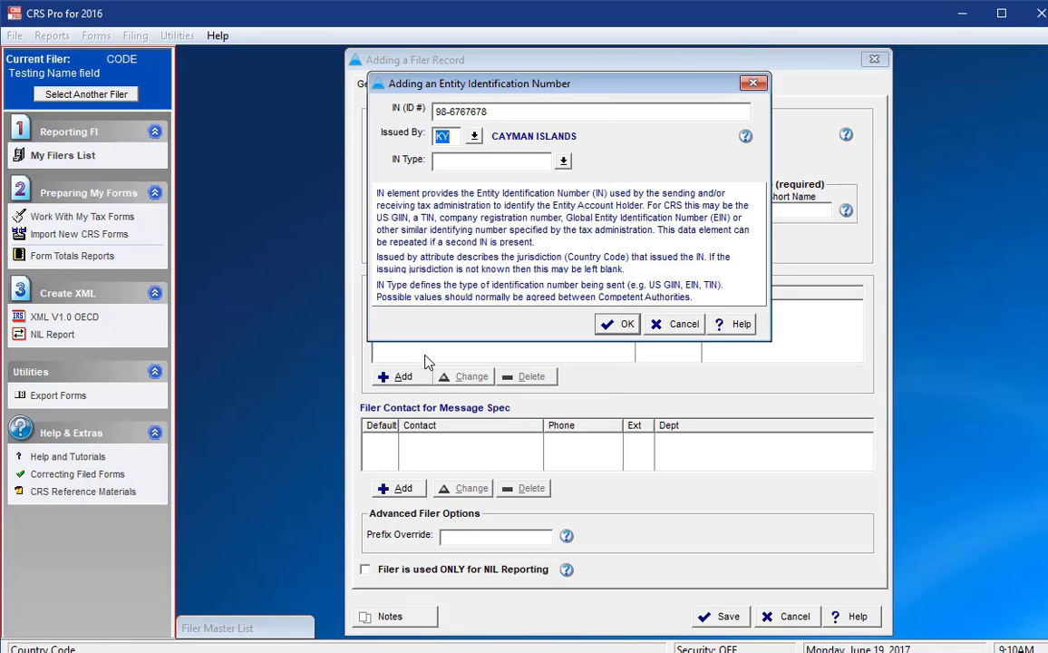
{"action": "left_click", "coordinate": [533, 161]}
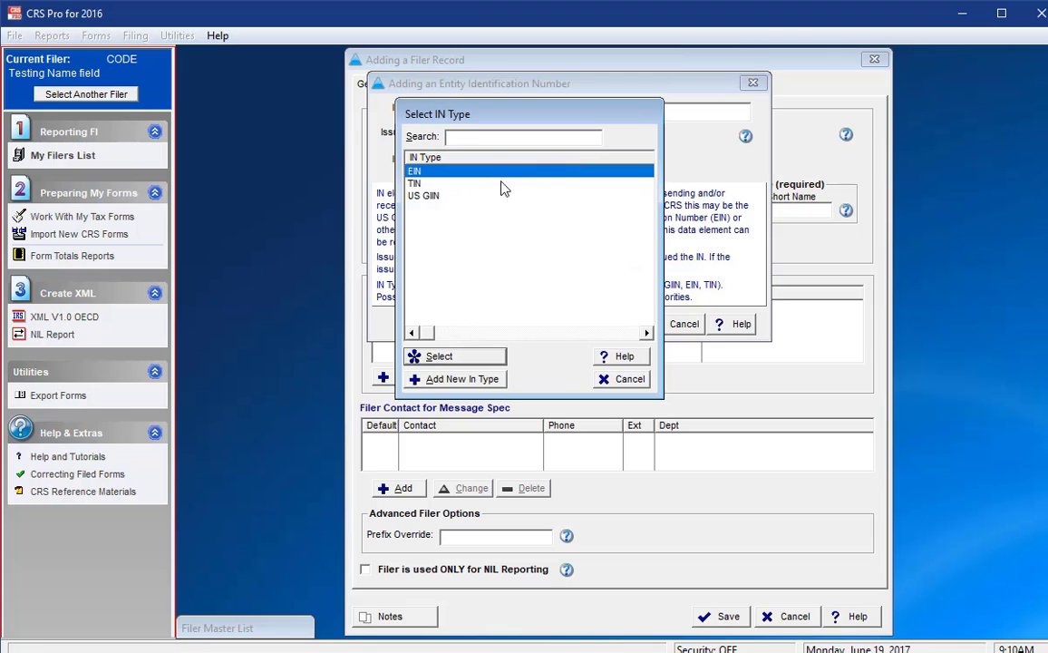
{"action": "left_click", "coordinate": [439, 356]}
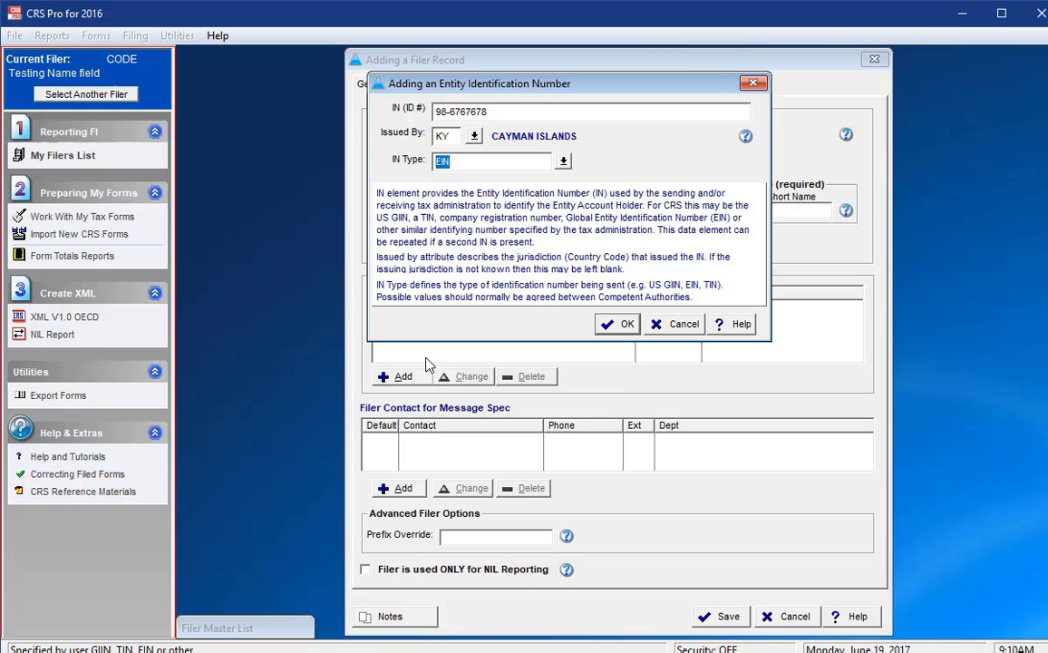
{"action": "left_click", "coordinate": [622, 325]}
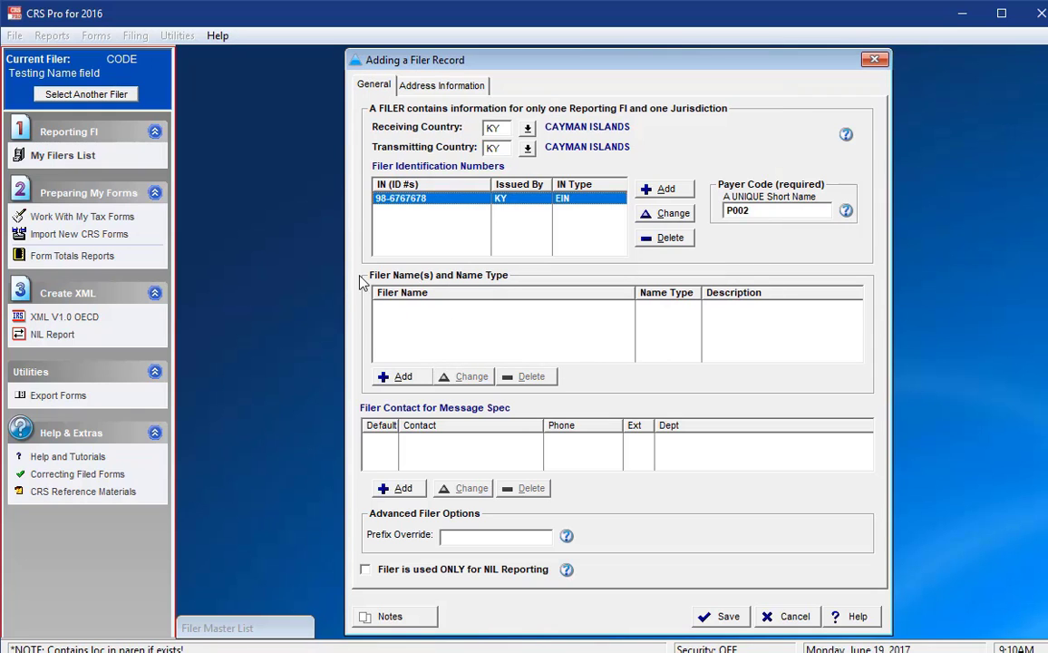
Add the filer name 'Legal Name' with the legal name type (OECD207)
{"action": "left_click", "coordinate": [404, 376]}
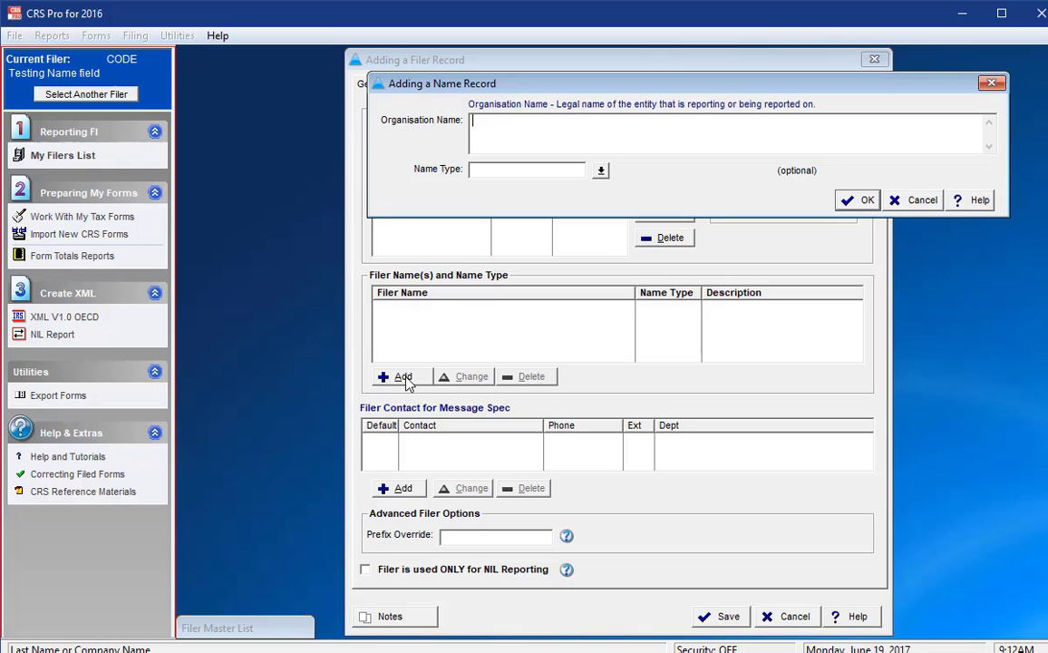
{"action": "type", "text": "Legal Name"}
{"action": "left_click", "coordinate": [600, 169]}
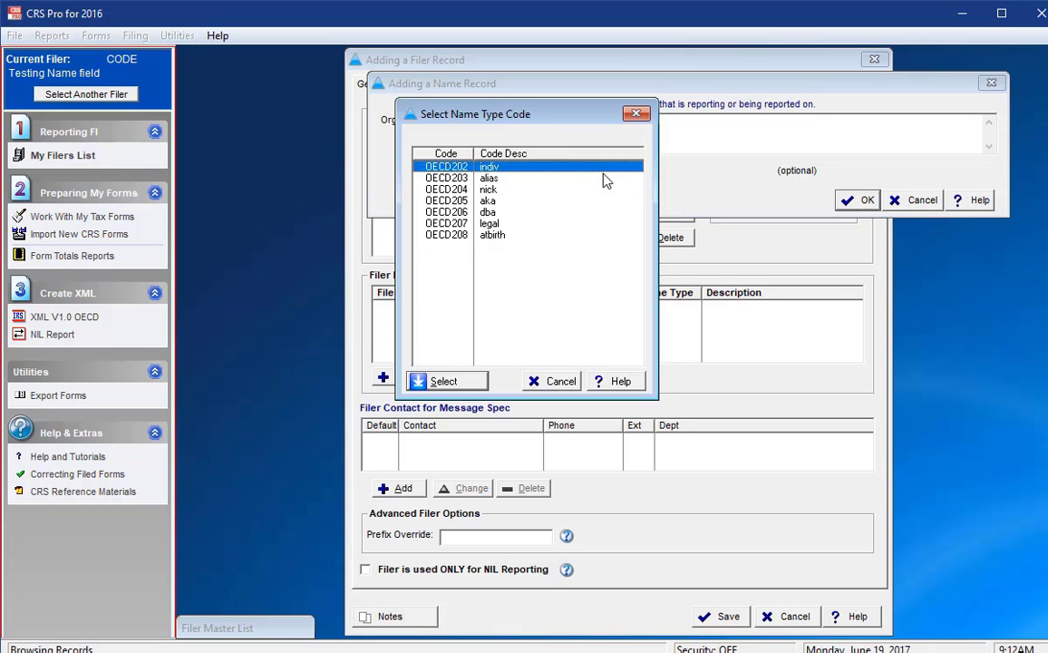
{"action": "double_click", "coordinate": [538, 243]}
{"action": "left_click", "coordinate": [866, 201]}
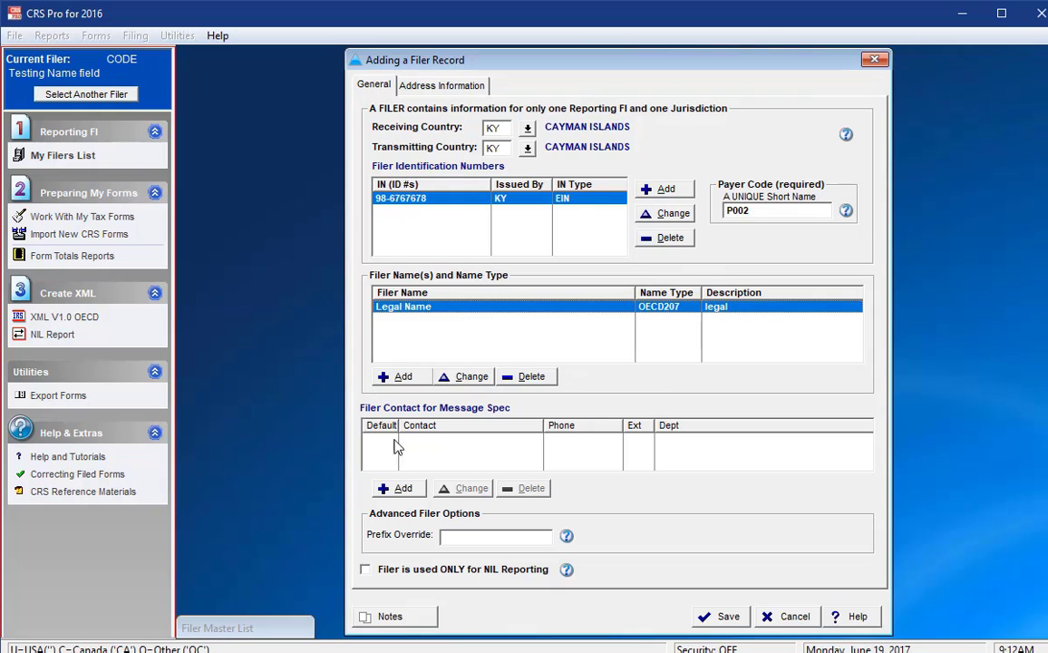
Add an Admin contact titled 'Contact Title', named 'Contact Name', with a phone number
{"action": "left_click", "coordinate": [401, 490]}
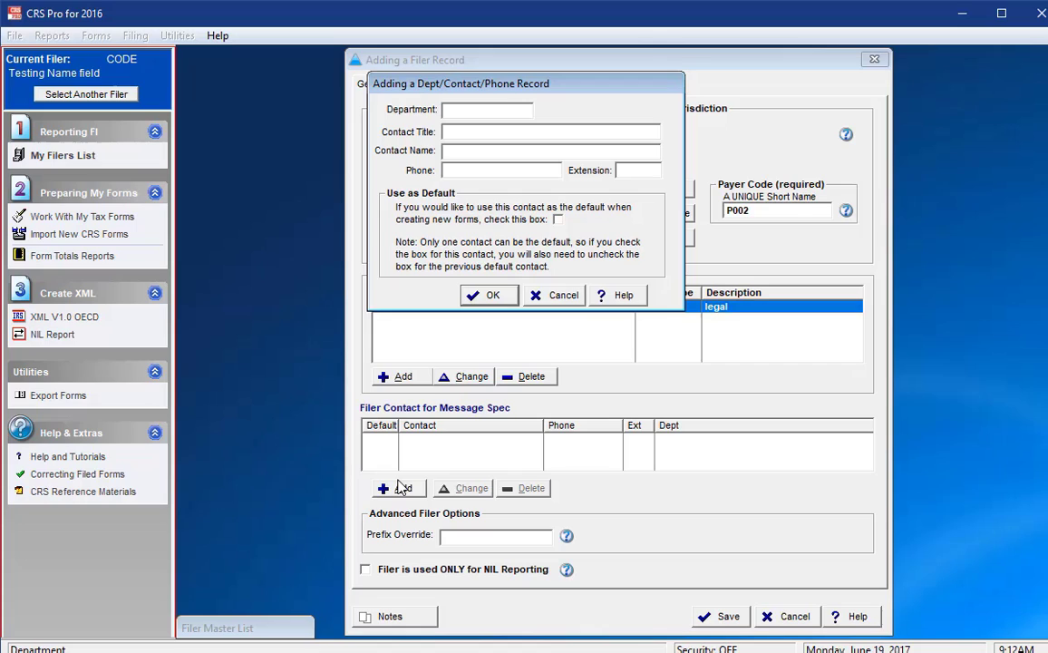
{"action": "type", "text": "Admin"}
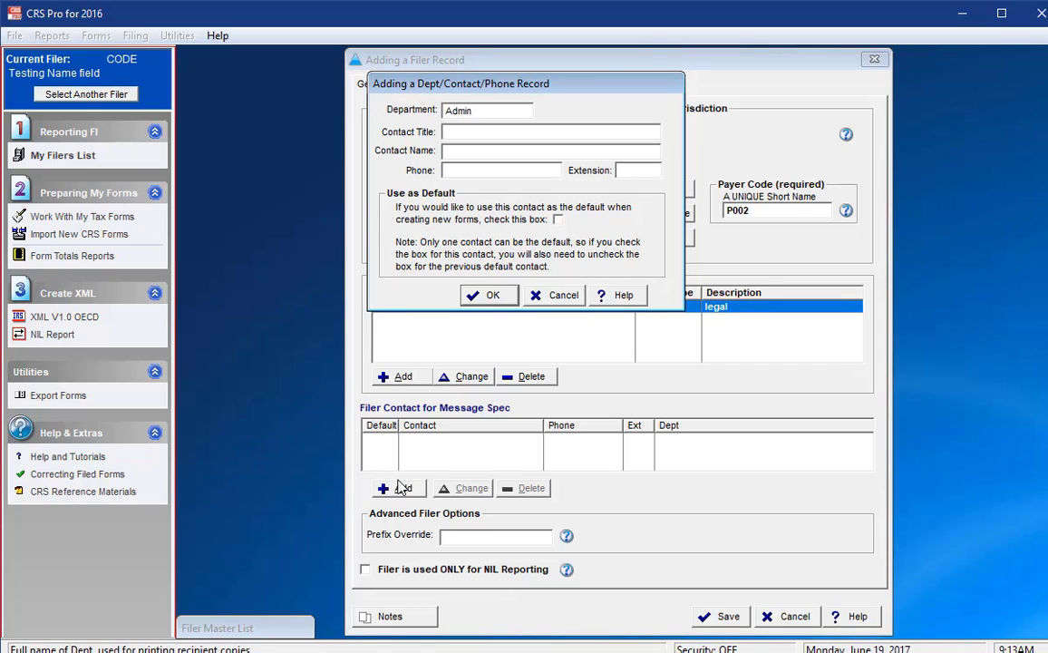
{"action": "key", "text": "Tab"}
{"action": "type", "text": "Contact Title"}
{"action": "key", "text": "Tab"}
{"action": "type", "text": "Contact Name"}
{"action": "key", "text": "Tab"}
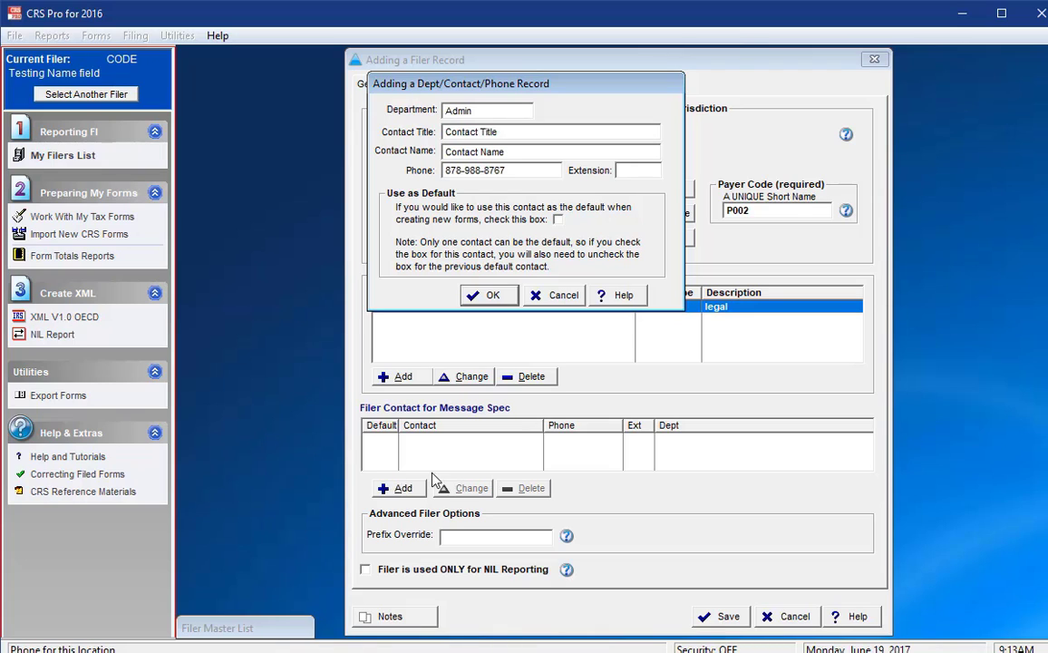
{"action": "left_click", "coordinate": [482, 296]}
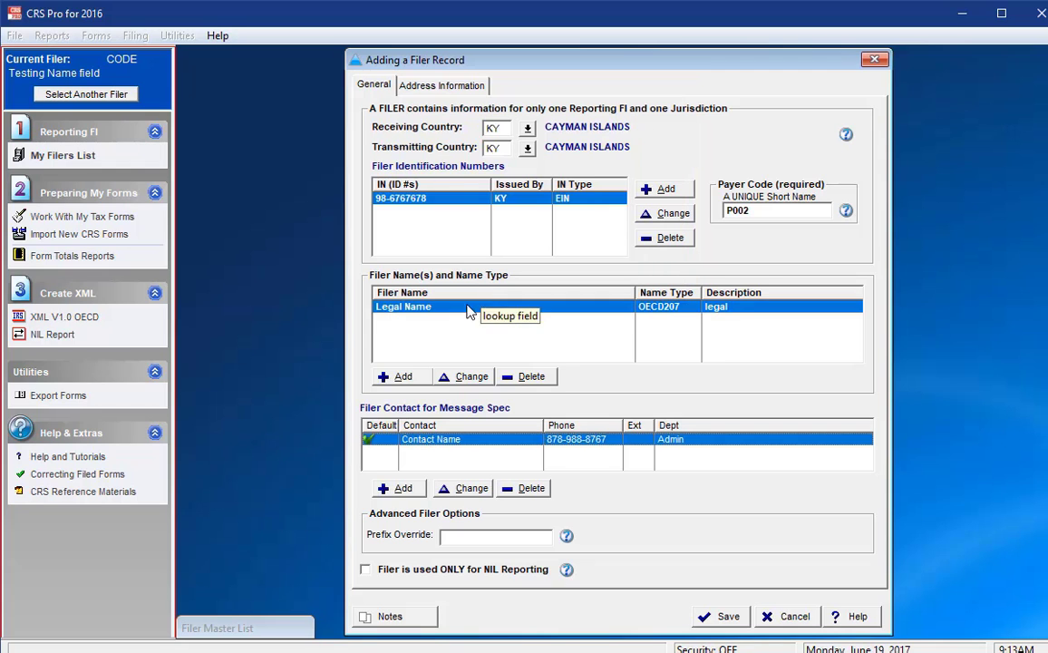
Read the Prefix Override and NIL Reporting help messages, then switch to Address Information
{"action": "left_click", "coordinate": [565, 536]}
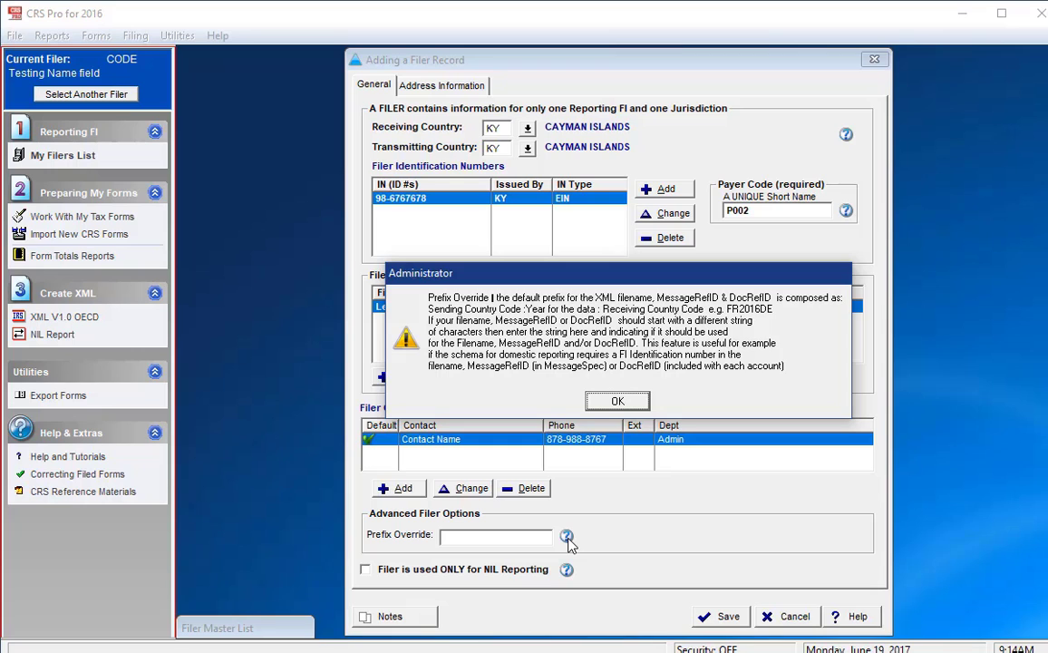
{"action": "left_click", "coordinate": [617, 400]}
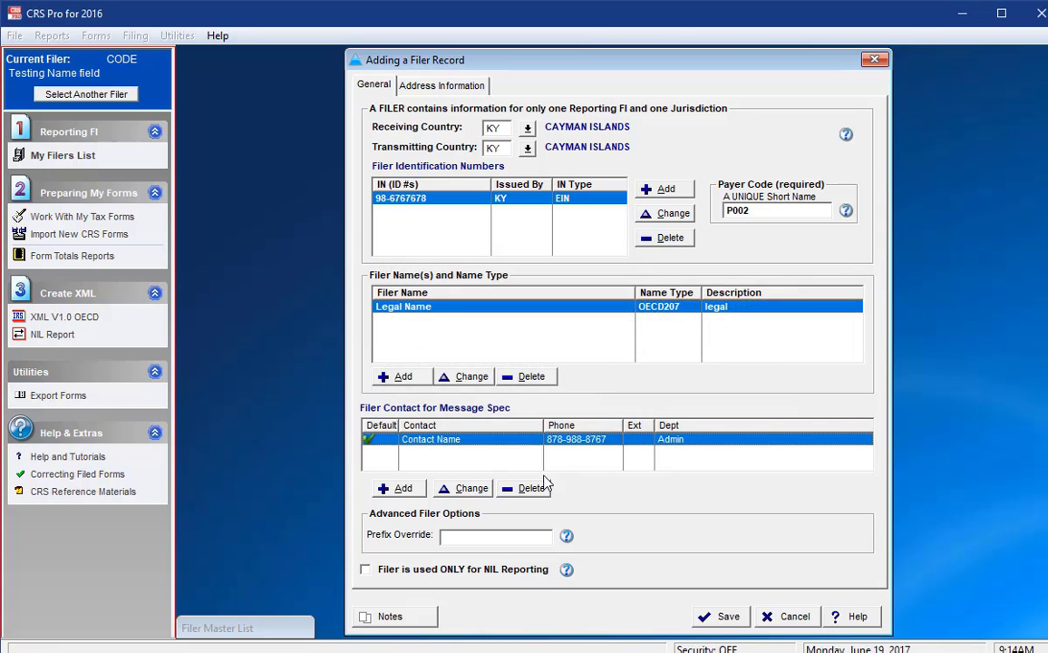
{"action": "left_click", "coordinate": [566, 569]}
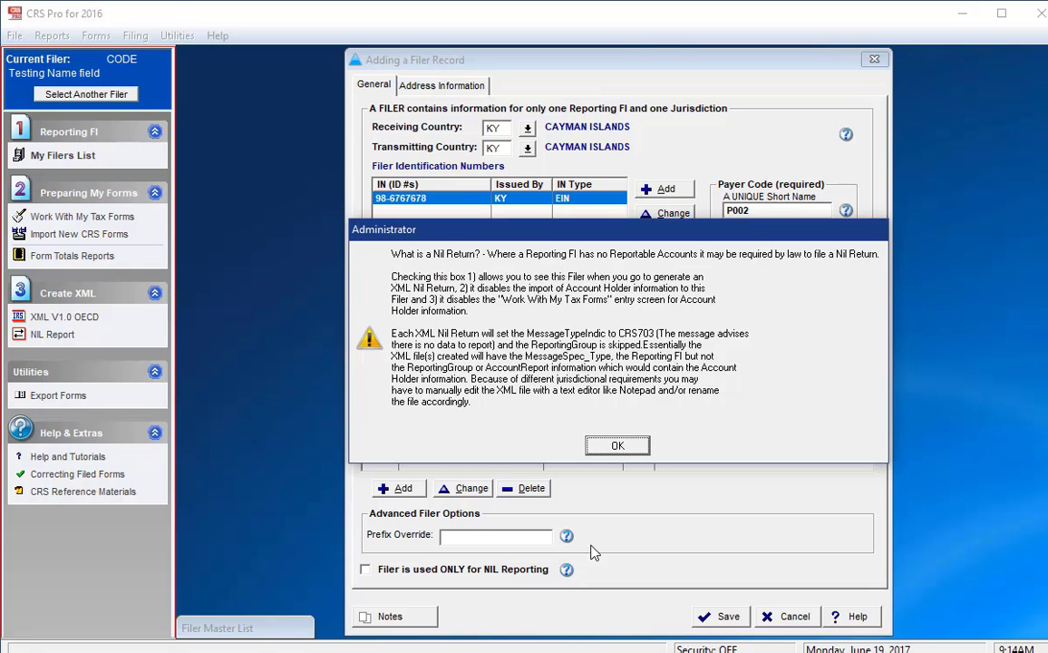
{"action": "left_click", "coordinate": [615, 444]}
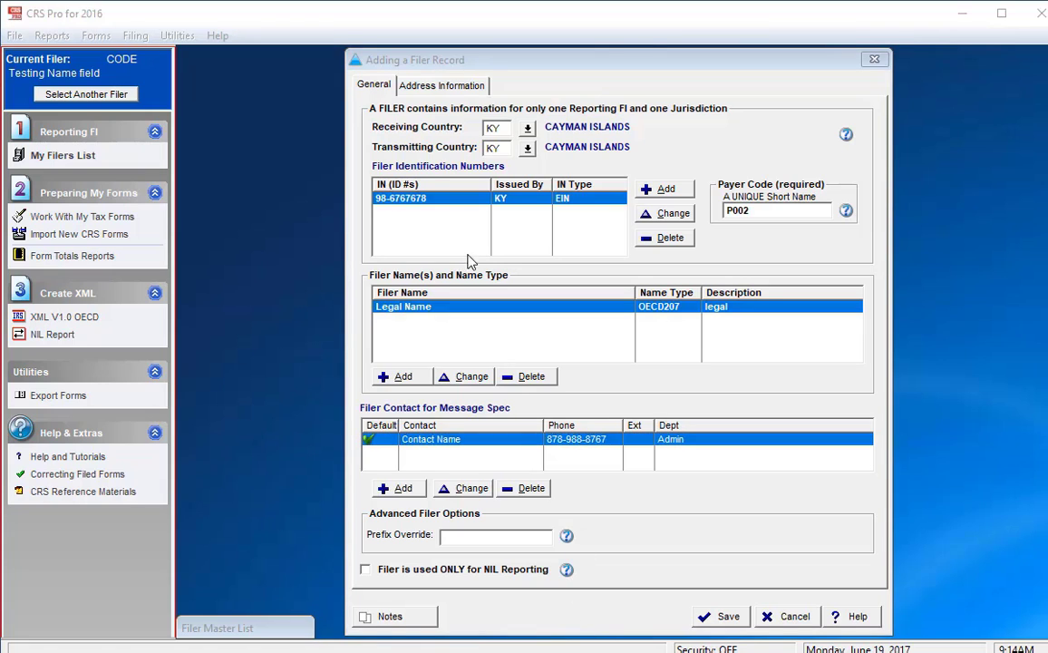
{"action": "left_click", "coordinate": [423, 86]}
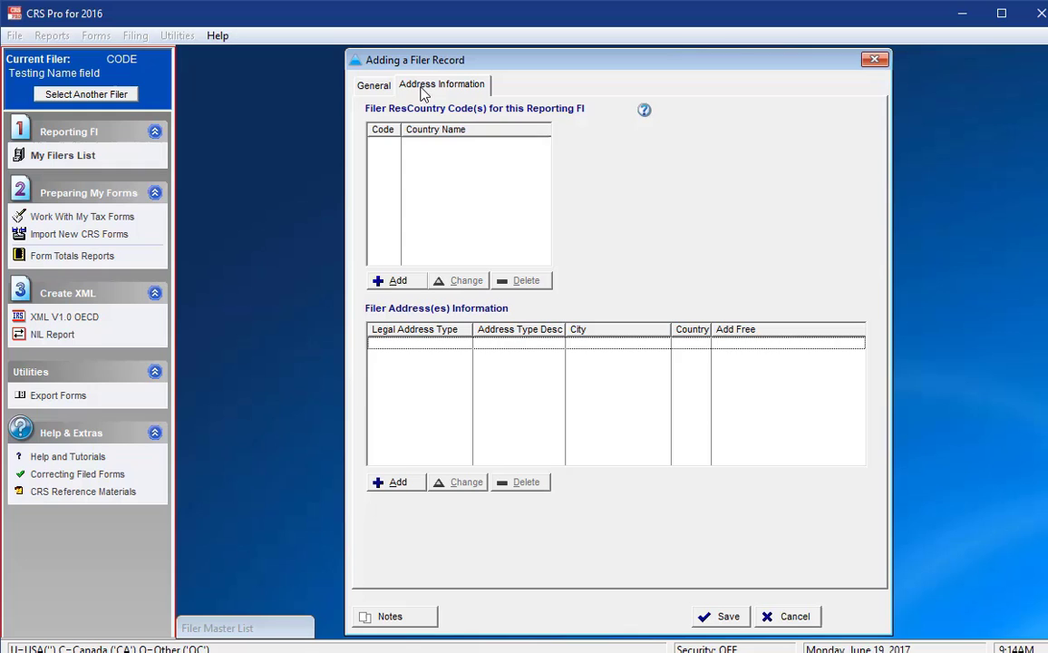
Set the filer's residence country to KY (Cayman Islands) and begin adding its business address
{"action": "left_click", "coordinate": [396, 281]}
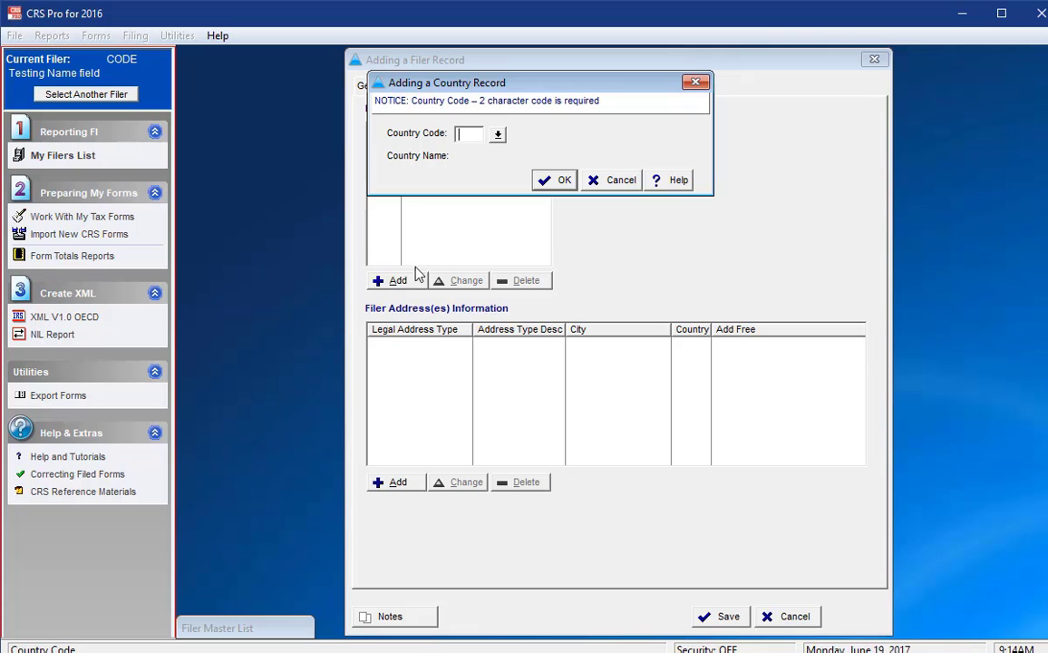
{"action": "left_click", "coordinate": [498, 134]}
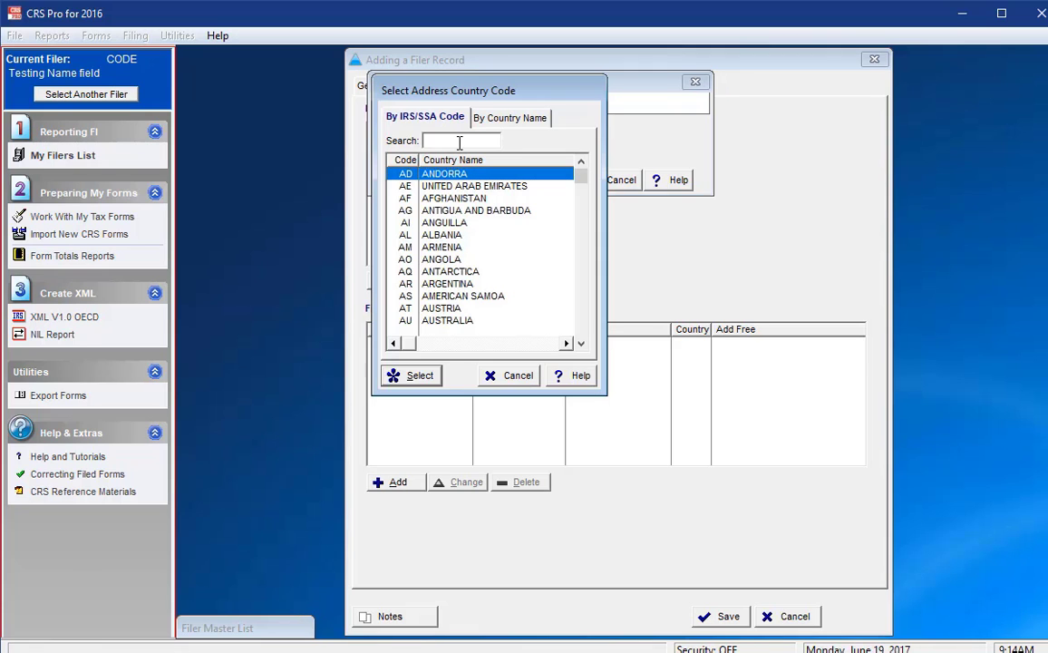
{"action": "type", "text": "ky"}
{"action": "left_click", "coordinate": [416, 379]}
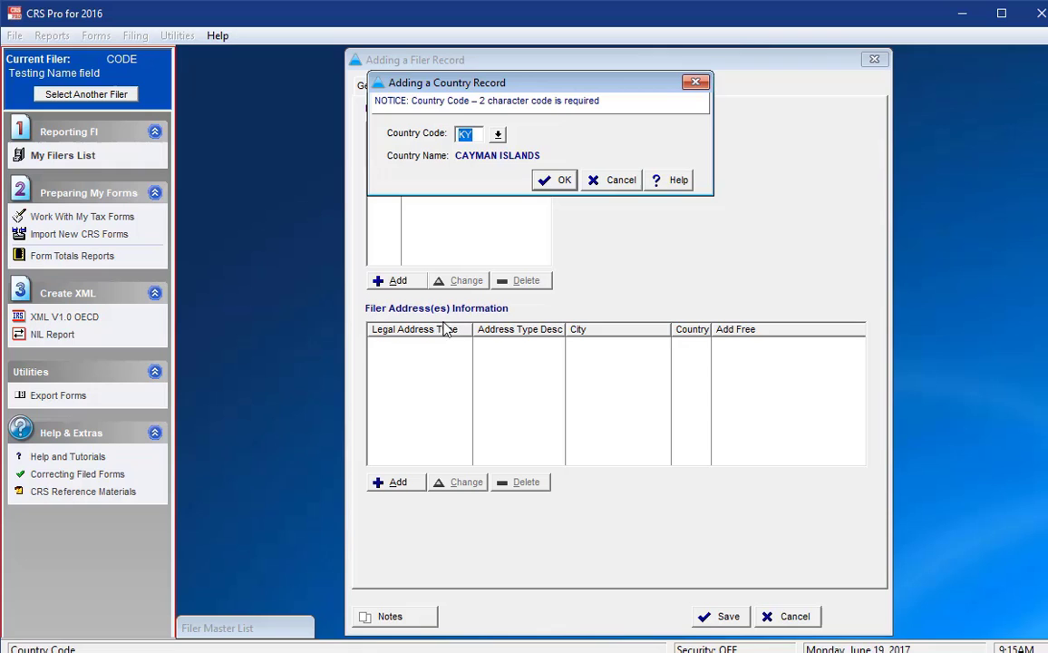
{"action": "left_click", "coordinate": [550, 187]}
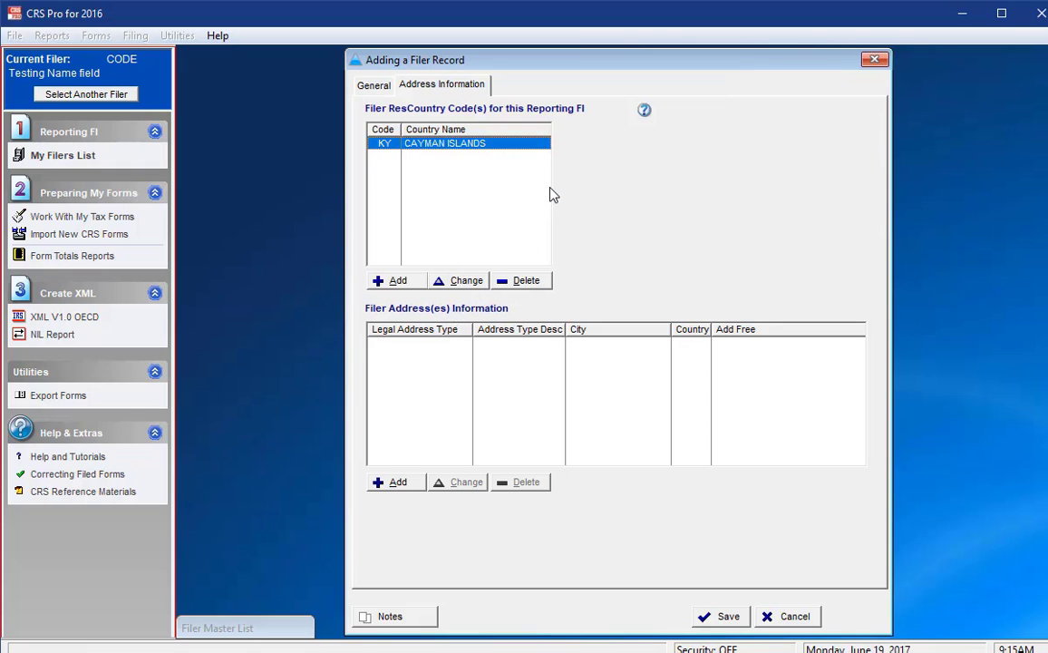
{"action": "left_click", "coordinate": [393, 483]}
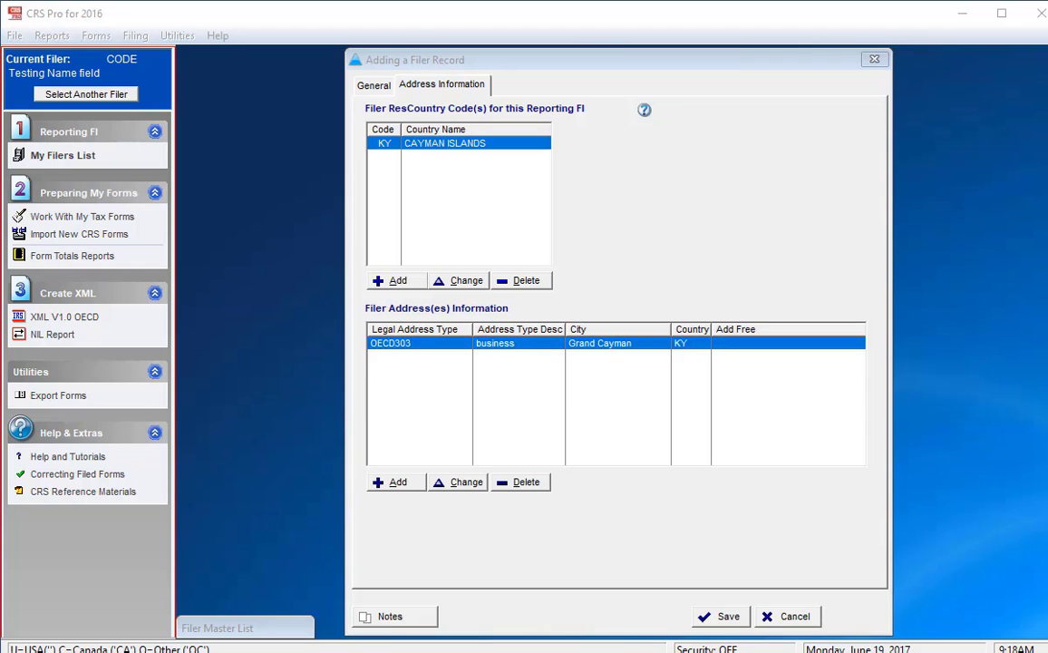
Save filer P002 'Legal Name' into the Filer Master List
{"action": "left_click", "coordinate": [712, 620]}
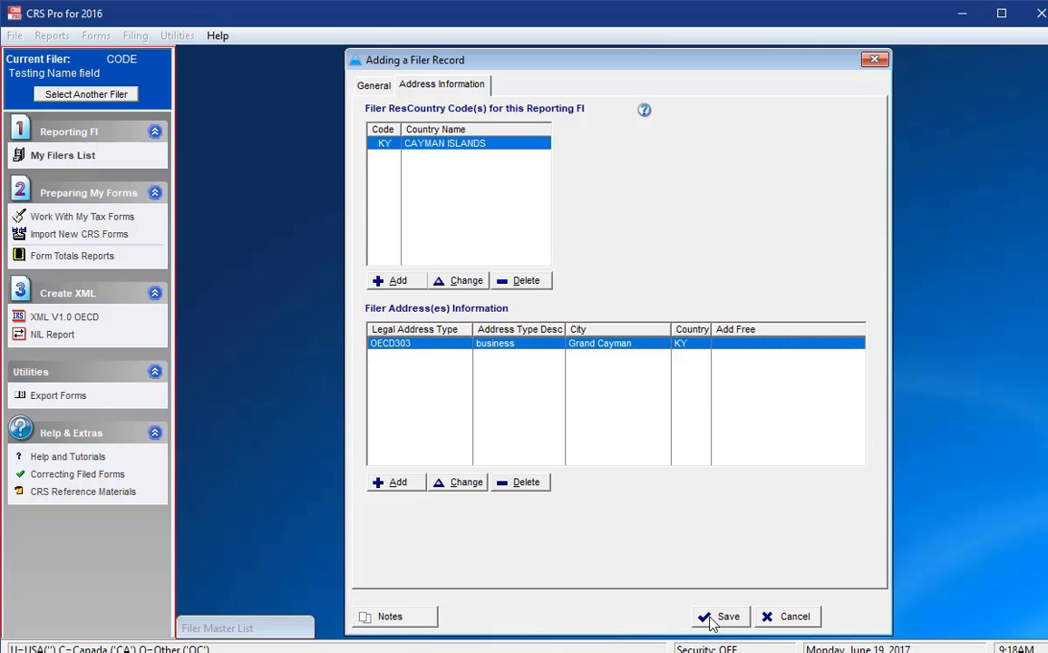
{"action": "left_click", "coordinate": [711, 620]}
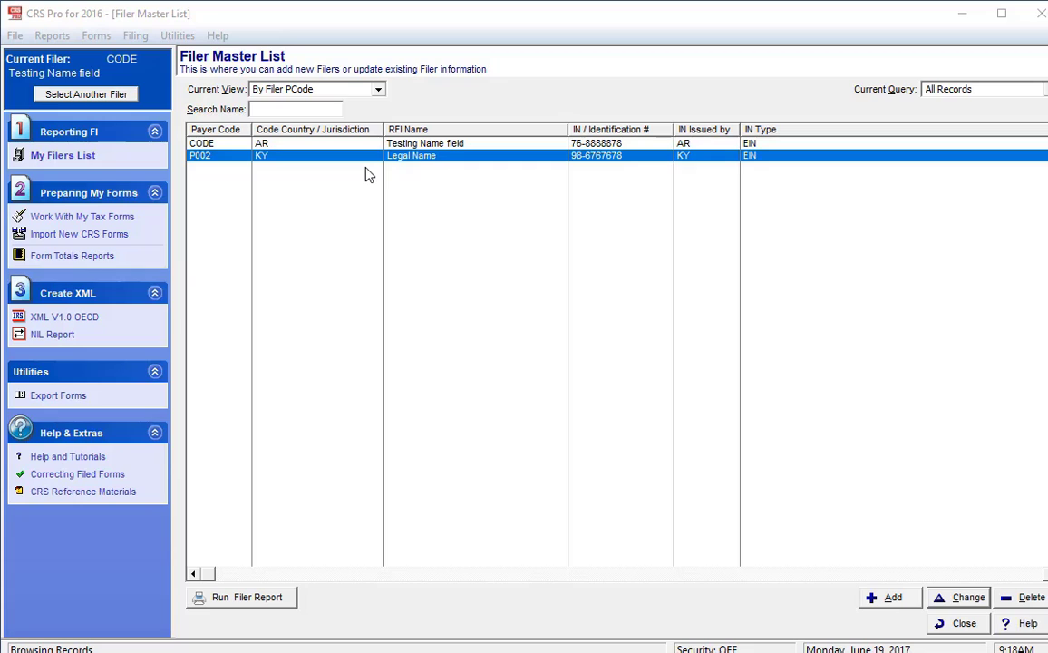
Open Work With My Tax Forms and pick a sample workbook from the XLS Samples folder
{"action": "left_click", "coordinate": [94, 226]}
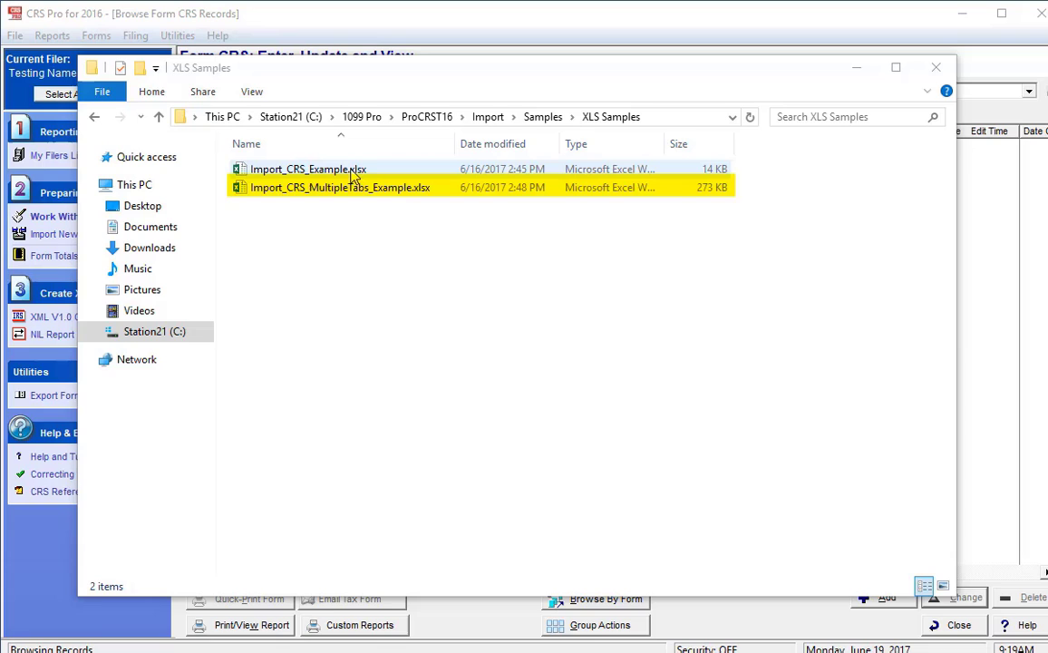
{"action": "left_click", "coordinate": [352, 173]}
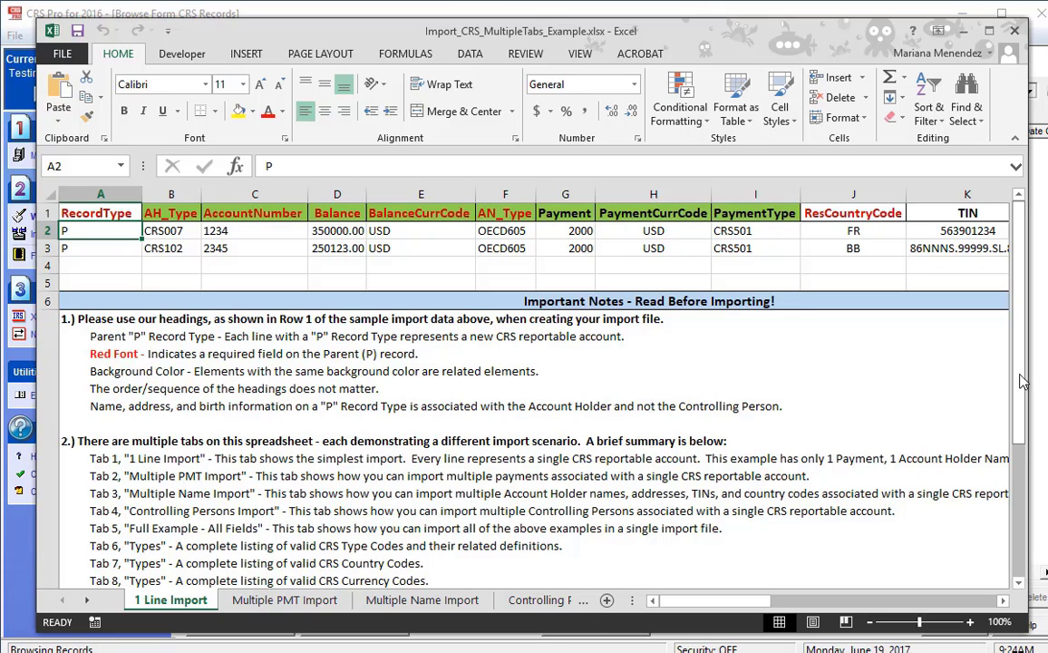
Select the sample P records in rows 2 and 3, then view the Types sheet
{"action": "left_click", "coordinate": [47, 232]}
{"action": "left_click", "coordinate": [46, 249]}
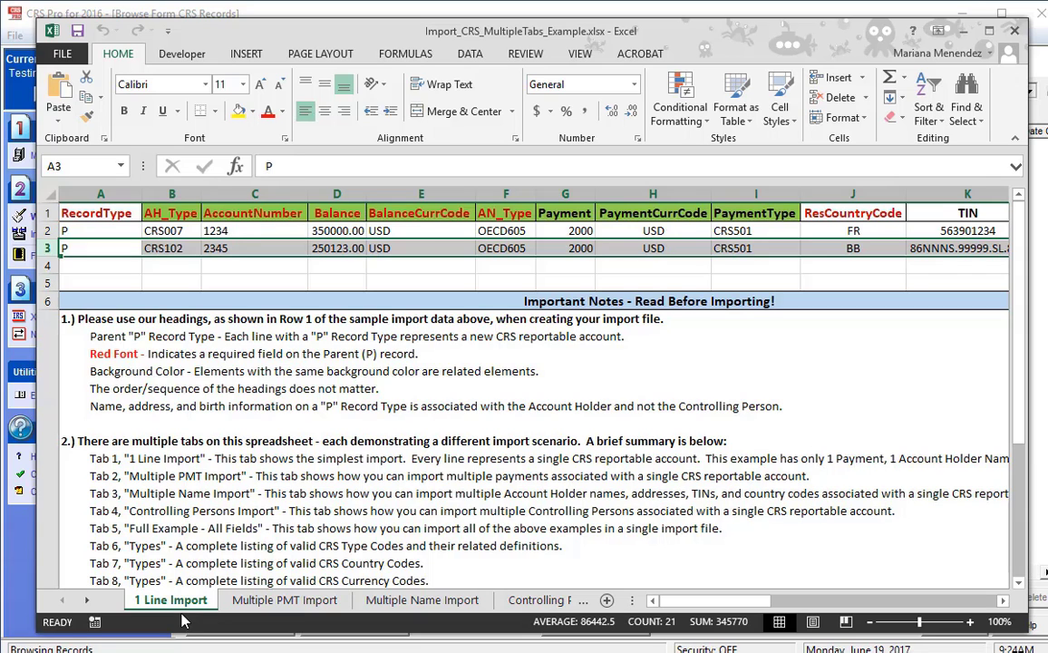
{"action": "left_click", "coordinate": [583, 601]}
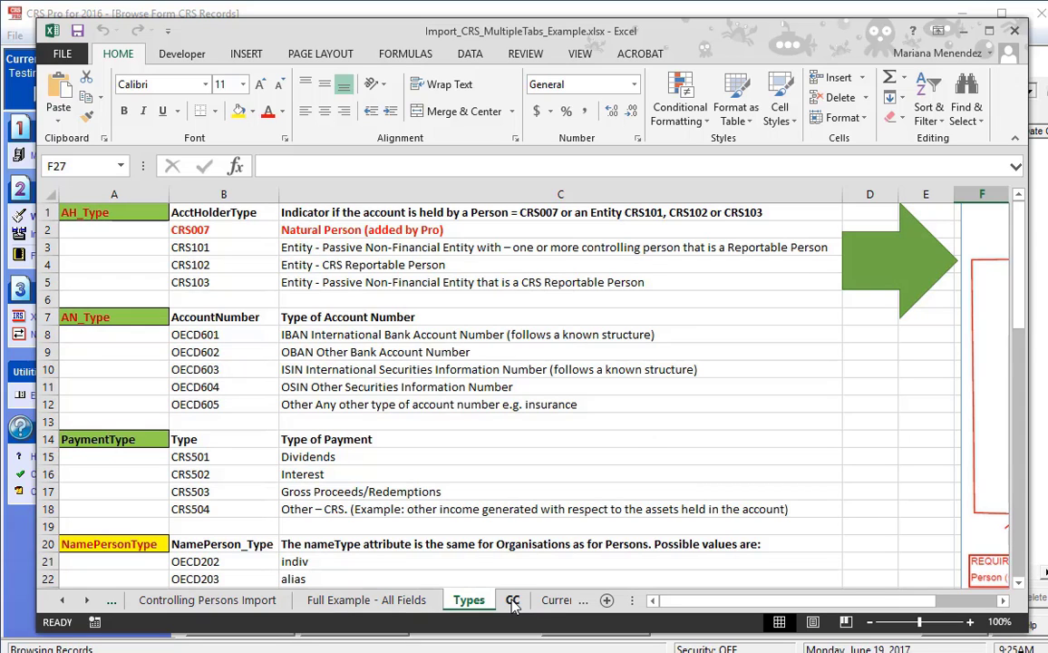
Look through the CC country codes, Currency and Types sheets of the example workbook
{"action": "left_click", "coordinate": [512, 601]}
{"action": "left_click", "coordinate": [555, 601]}
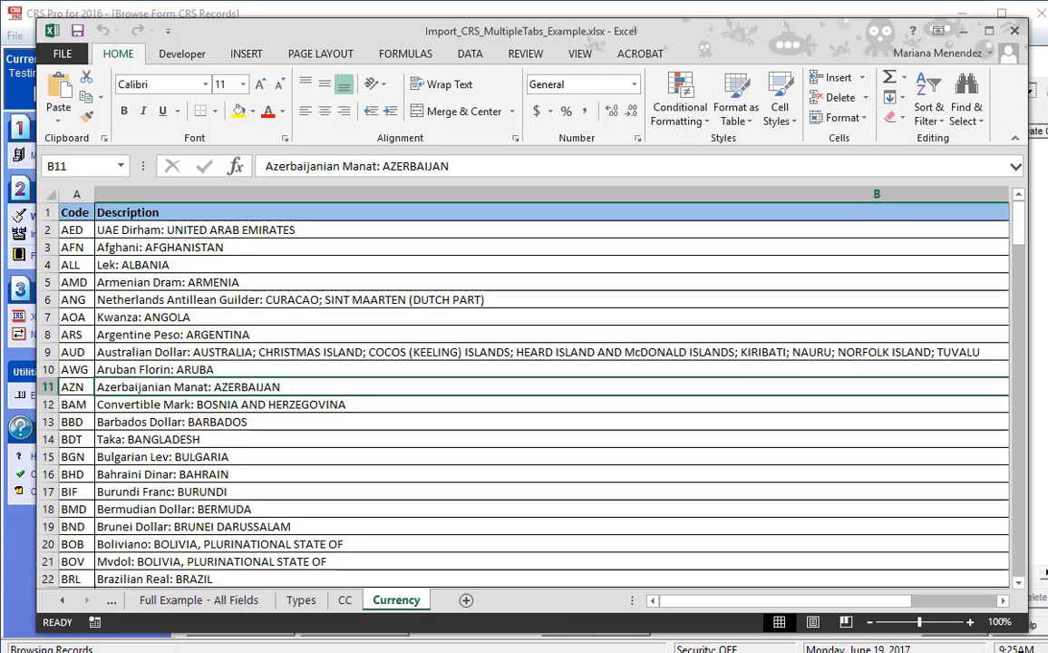
{"action": "key", "text": "ctrl+Page_Up"}
{"action": "key", "text": "ctrl+Page_Up"}
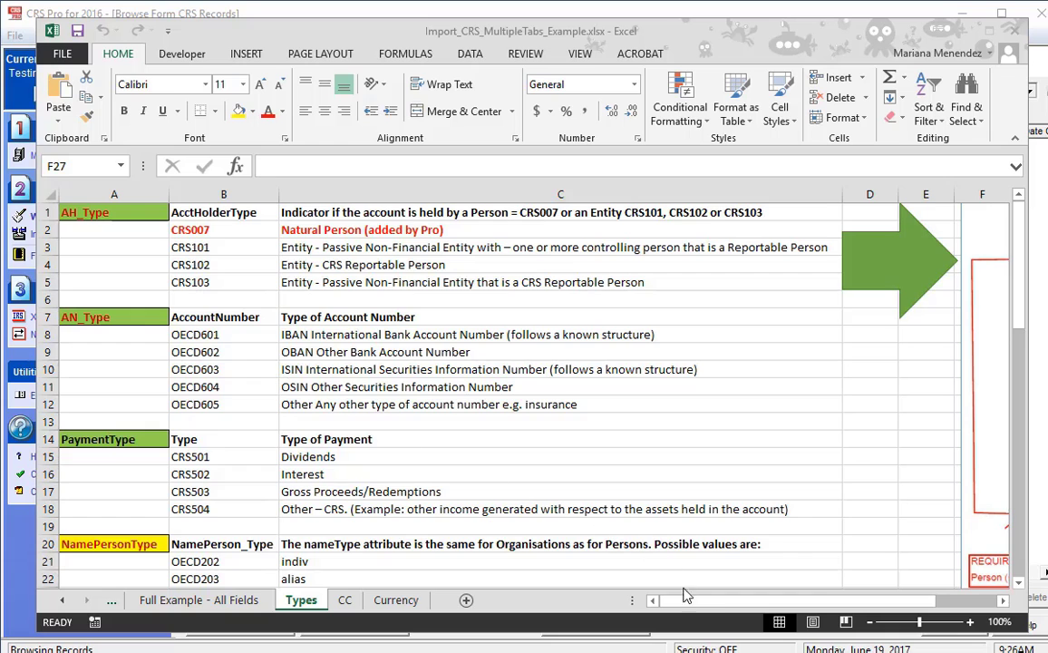
Return to the 1 Line Import sheet showing the two sample P records and import notes
{"action": "left_click", "coordinate": [686, 596]}
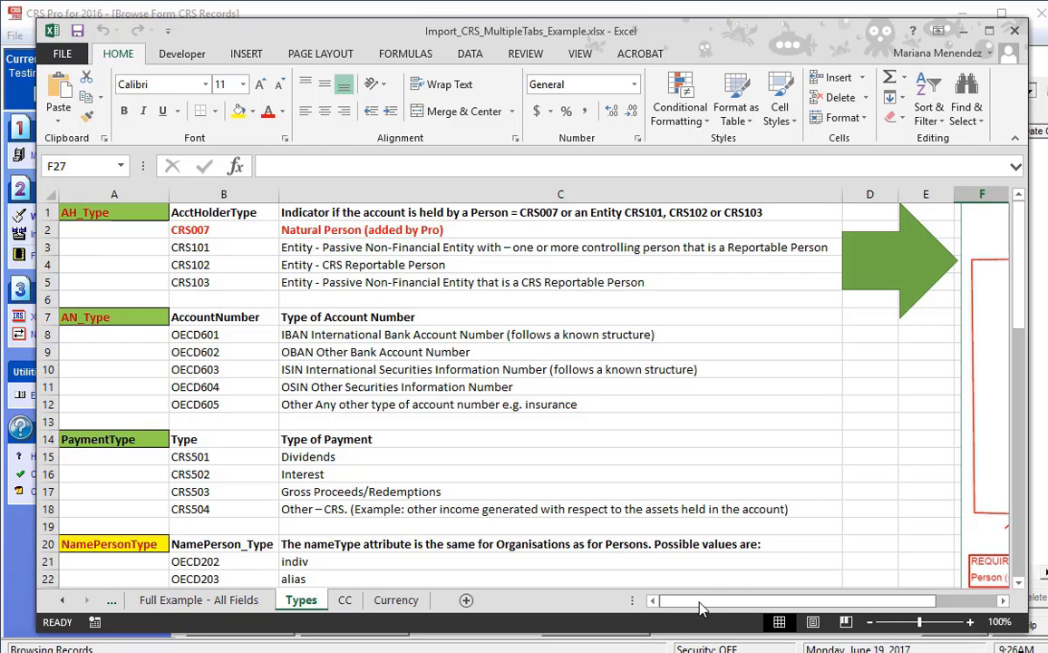
{"action": "left_click_drag", "start_coordinate": [699, 607], "coordinate": [752, 614]}
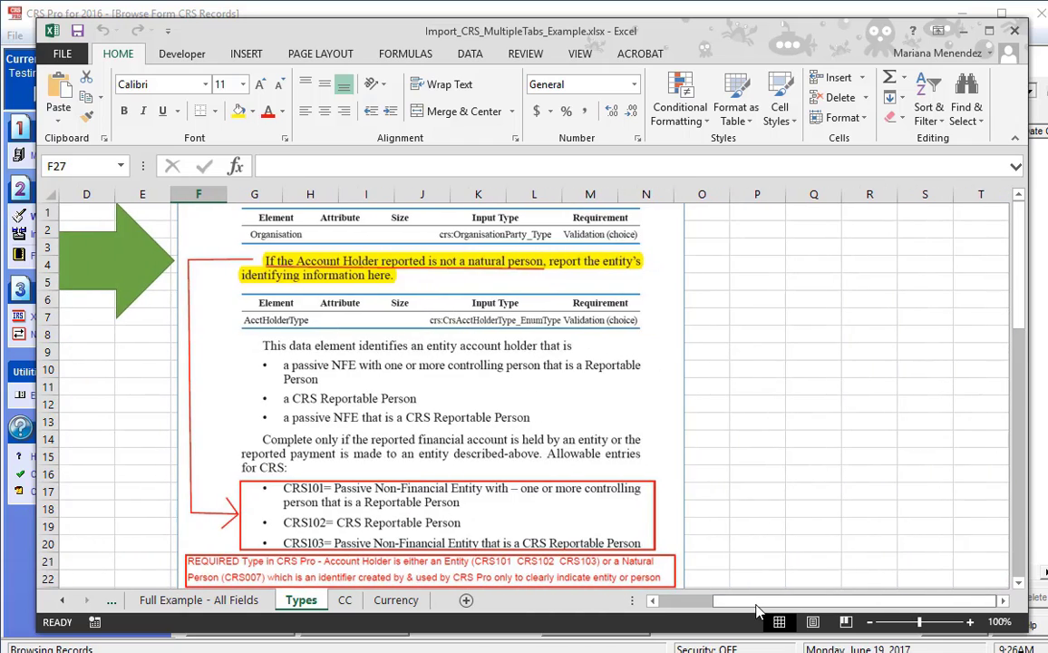
{"action": "left_click_drag", "start_coordinate": [1027, 294], "coordinate": [1027, 302]}
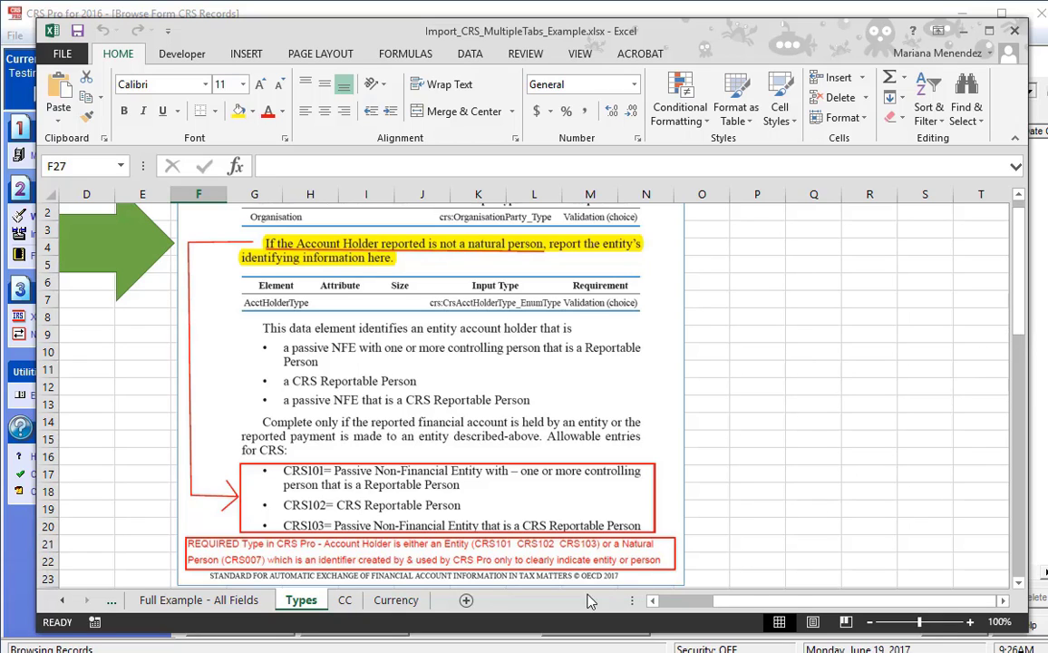
{"action": "left_click", "coordinate": [62, 599]}
{"action": "left_click", "coordinate": [62, 599]}
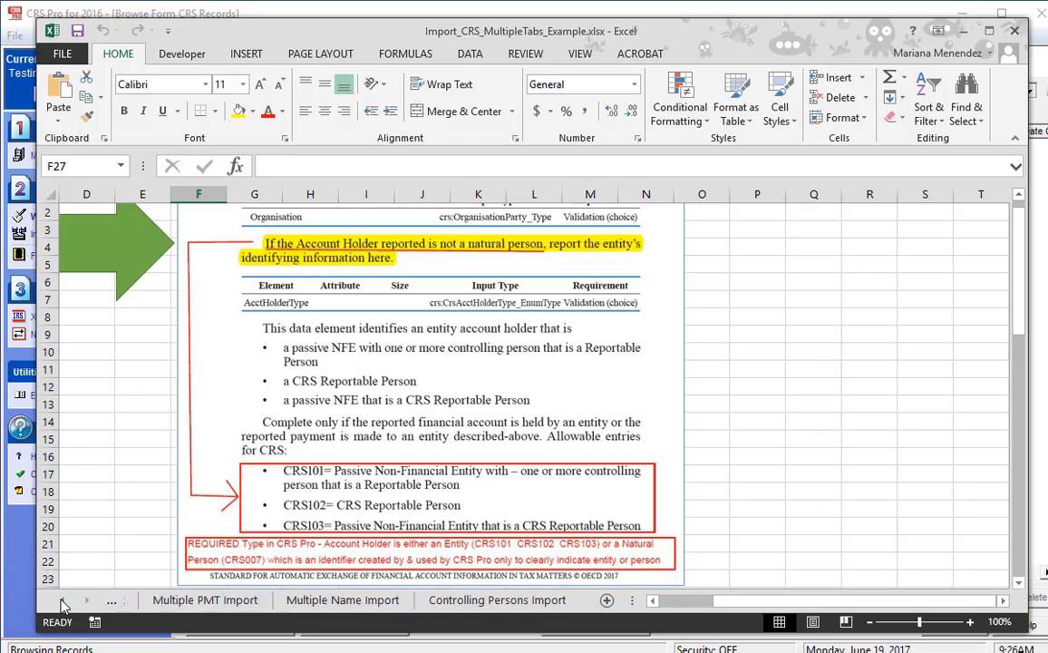
{"action": "left_click", "coordinate": [62, 599]}
{"action": "left_click", "coordinate": [175, 601]}
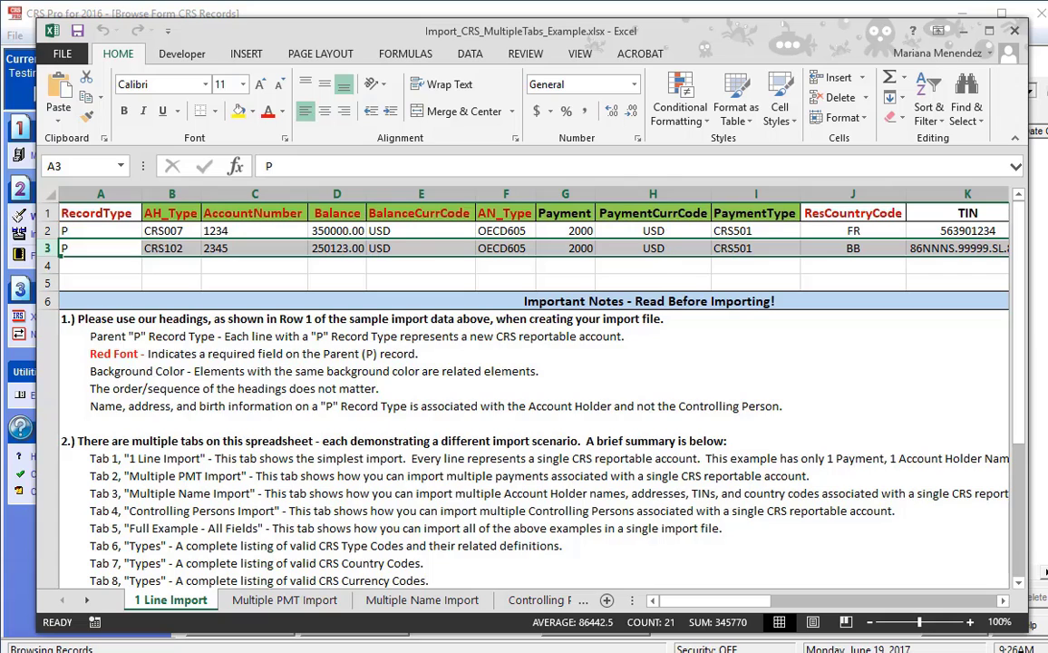
Close Excel and File Explorer, then go to Import New CRS Forms in CRS Pro
{"action": "left_click", "coordinate": [1014, 34]}
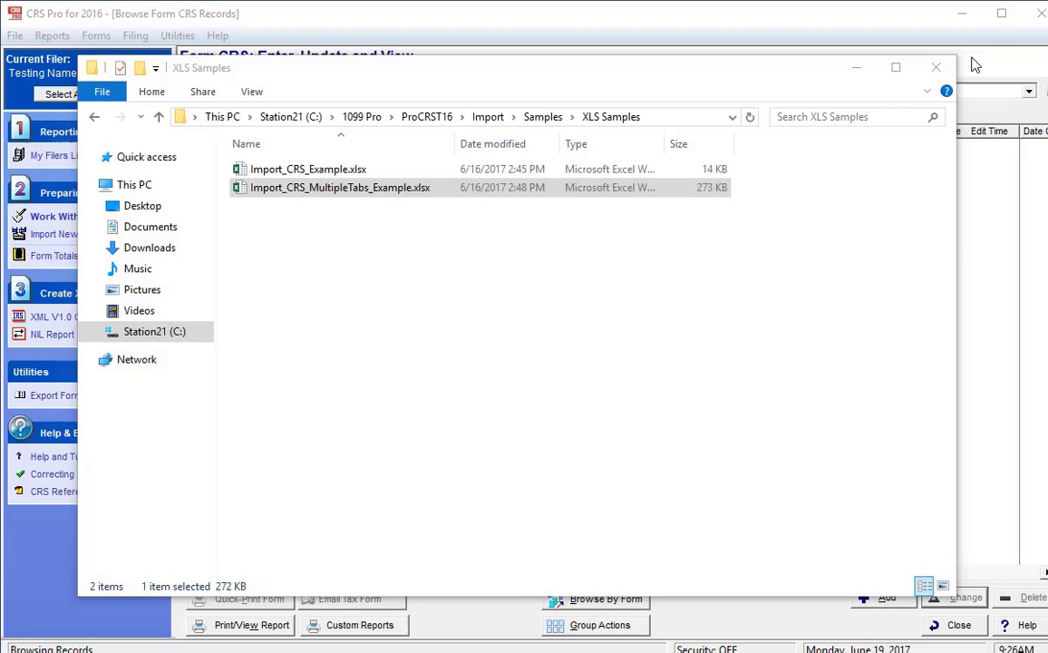
{"action": "left_click", "coordinate": [946, 69]}
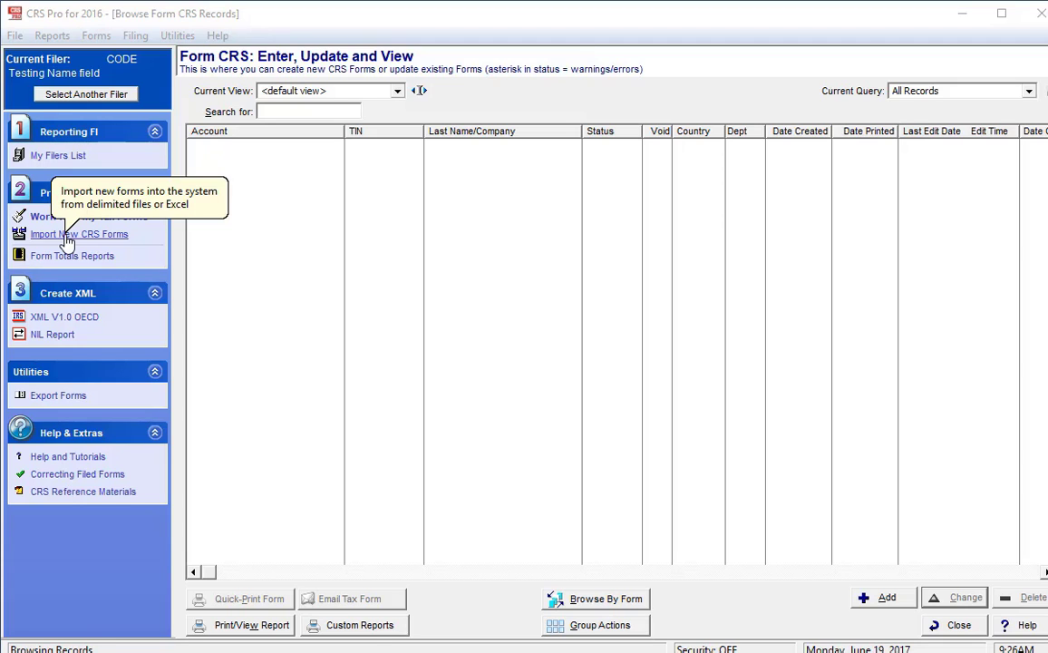
{"action": "left_click", "coordinate": [67, 238]}
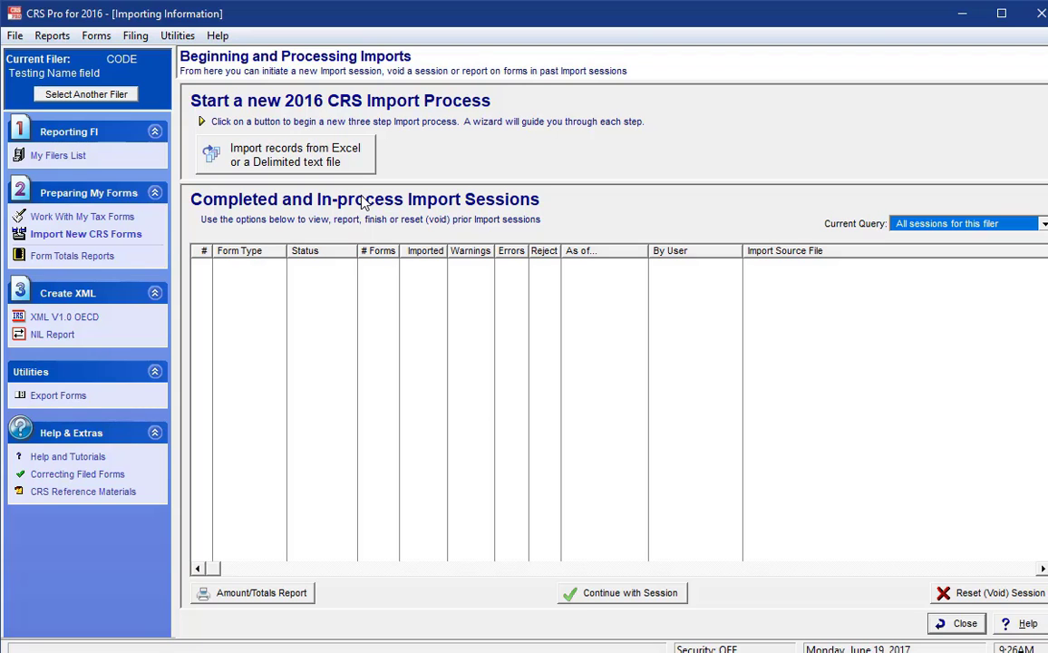
Begin an Excel import using the CRS 'Map By Name' Standard Column Headings 2016 map
{"action": "left_click", "coordinate": [260, 162]}
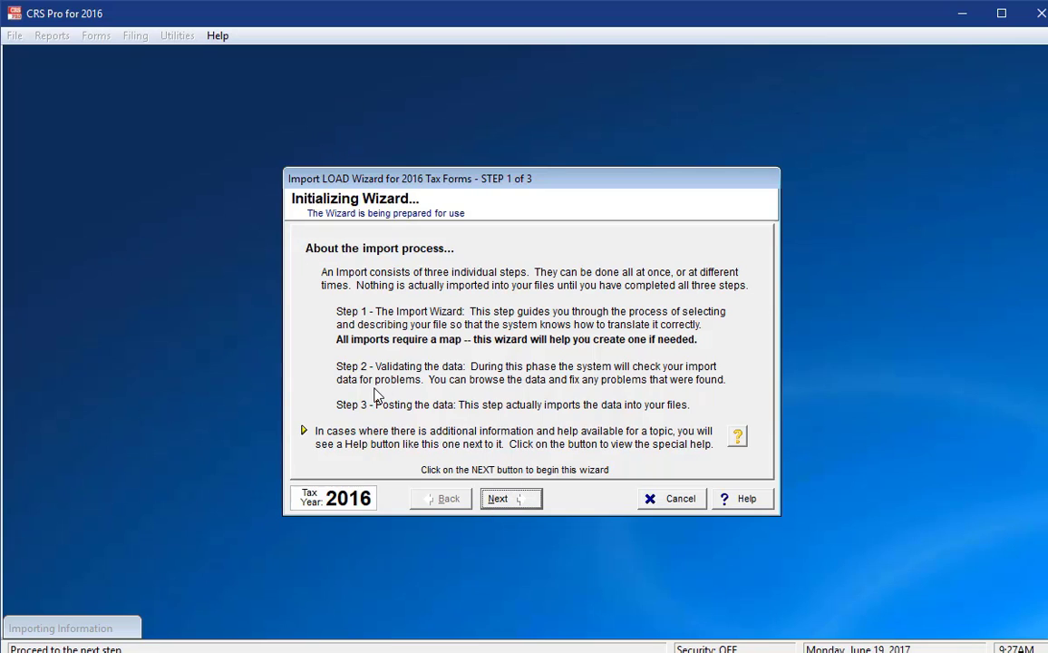
{"action": "left_click", "coordinate": [498, 504]}
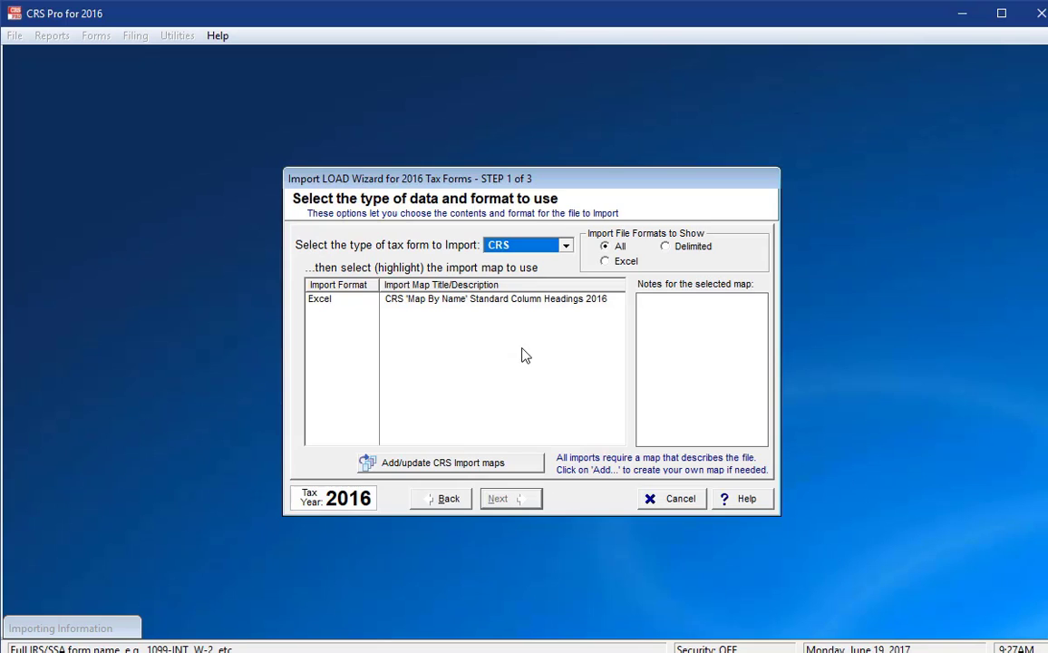
{"action": "left_click", "coordinate": [510, 304]}
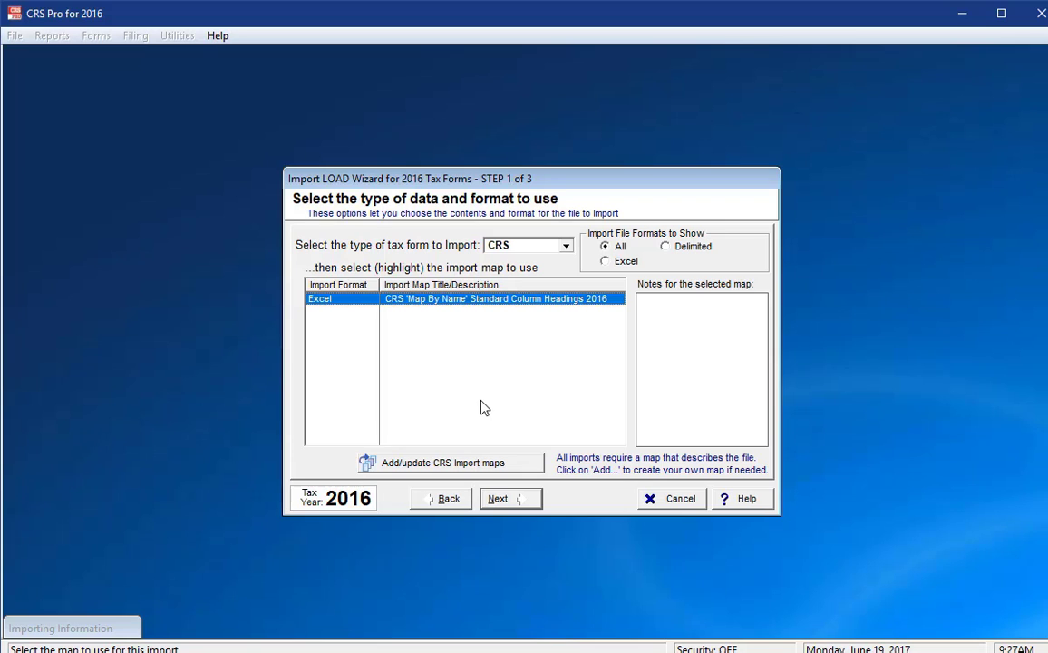
{"action": "left_click", "coordinate": [520, 499]}
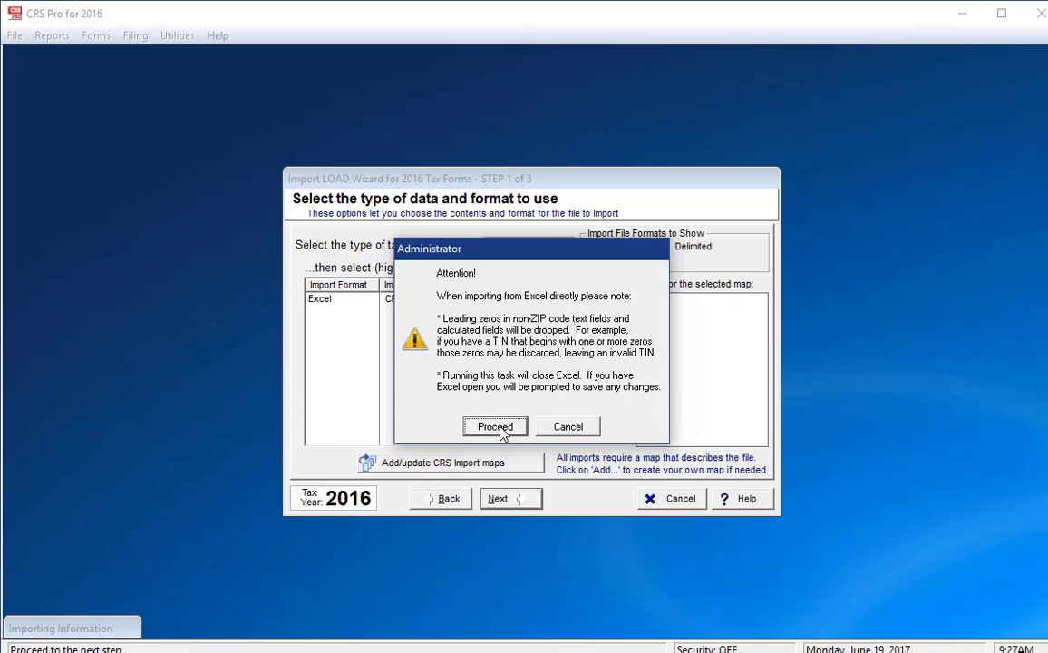
Accept the leading-zeros warning and load Import_CRS_Example.xlsx as the import file
{"action": "left_click", "coordinate": [498, 428]}
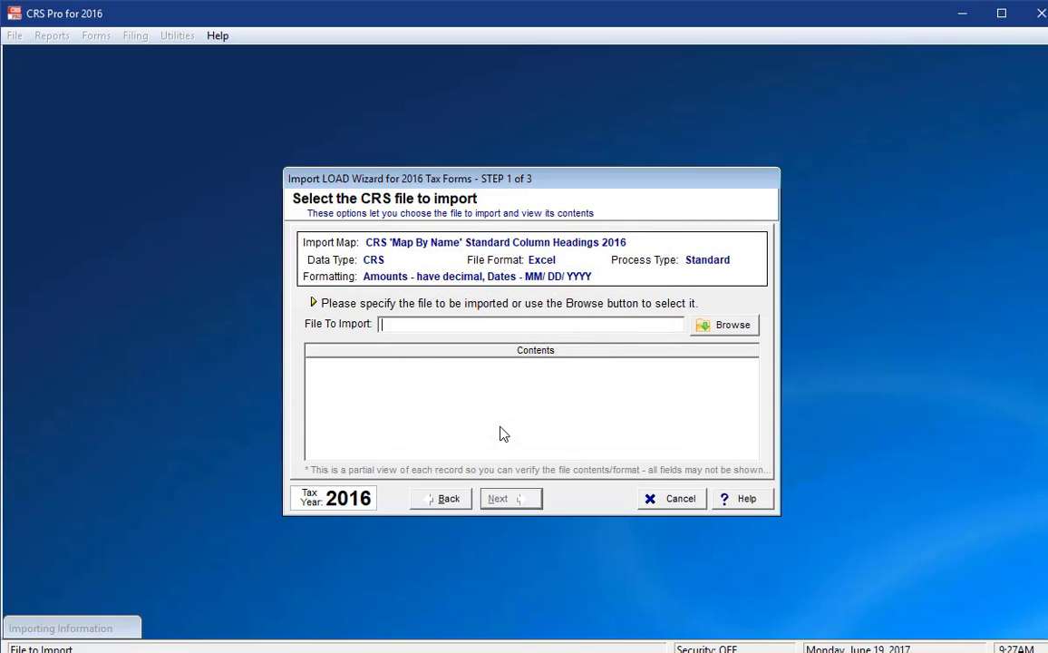
{"action": "left_click", "coordinate": [715, 327]}
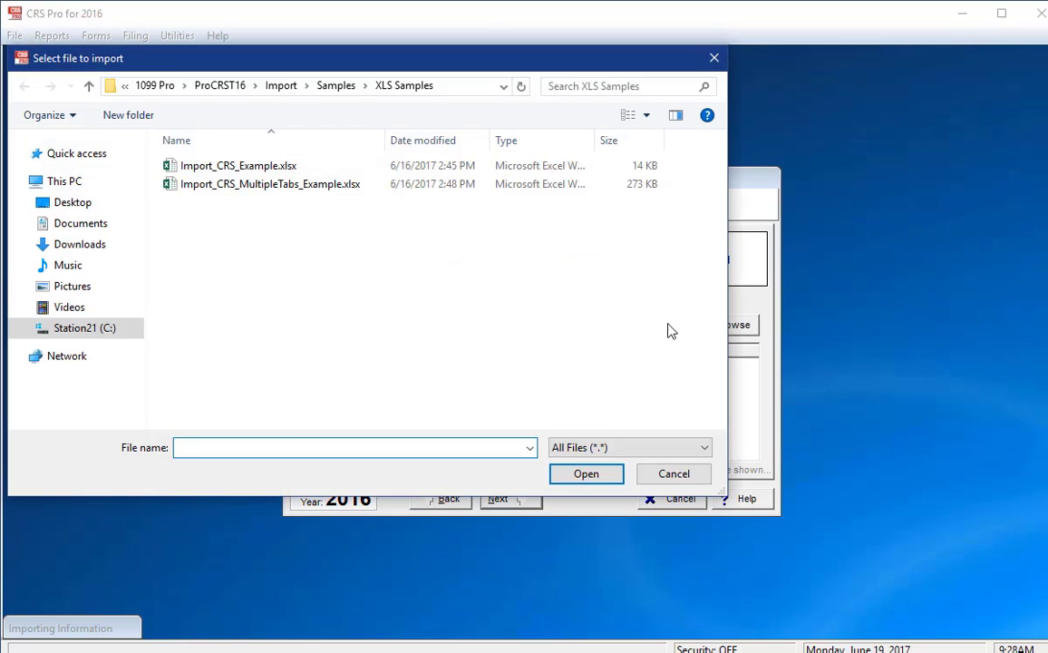
{"action": "left_click", "coordinate": [288, 166]}
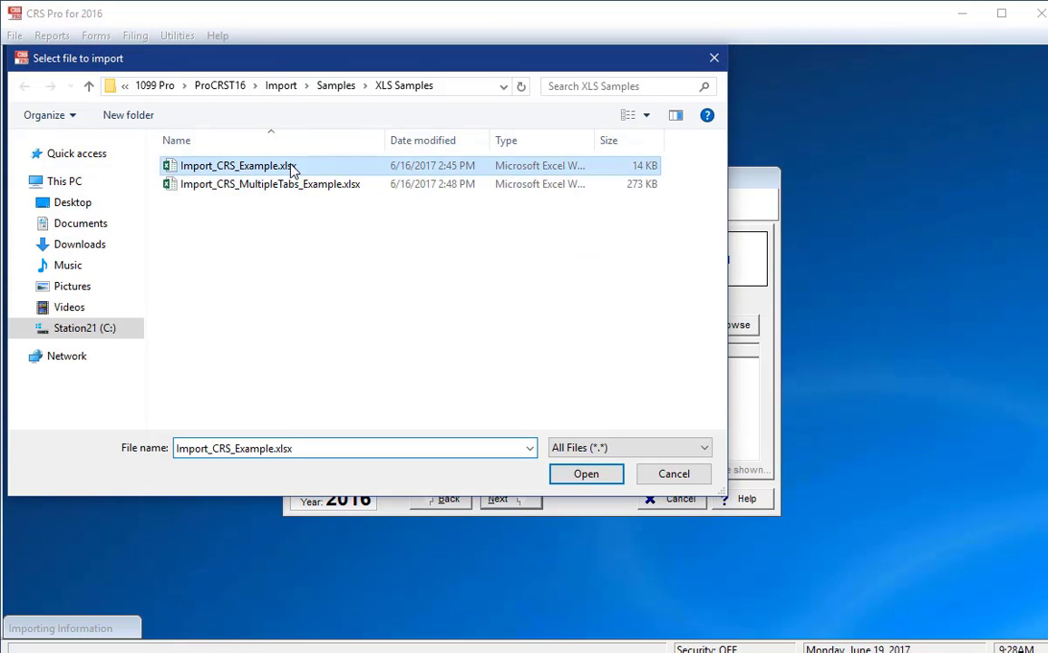
{"action": "left_click", "coordinate": [581, 480]}
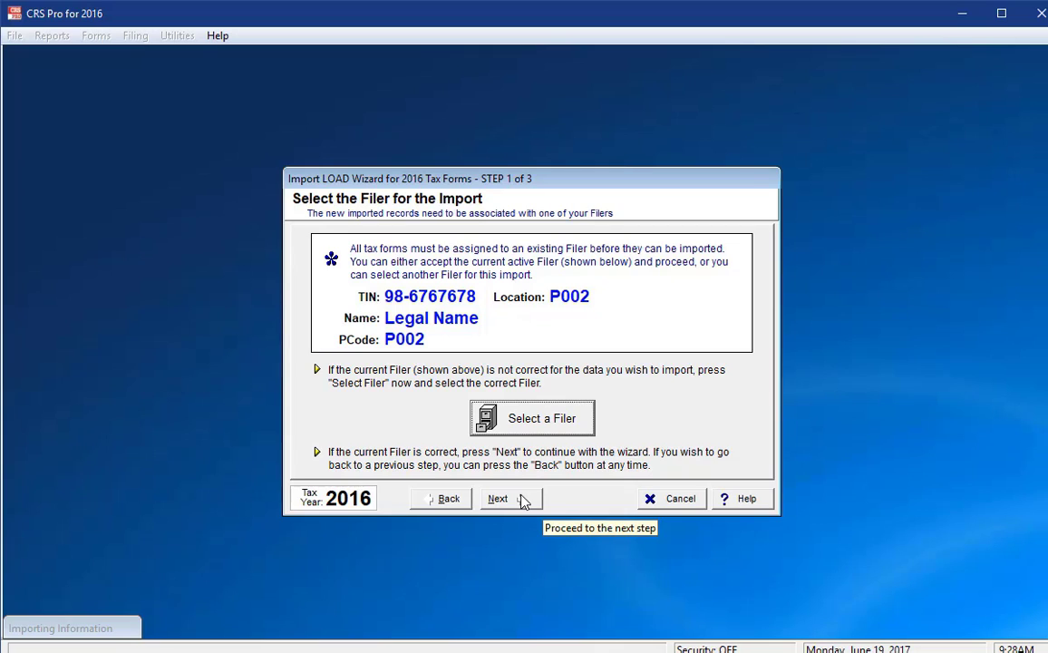
Accept filer P002, review record 2's mapped values, and continue to the import status
{"action": "left_click", "coordinate": [522, 501]}
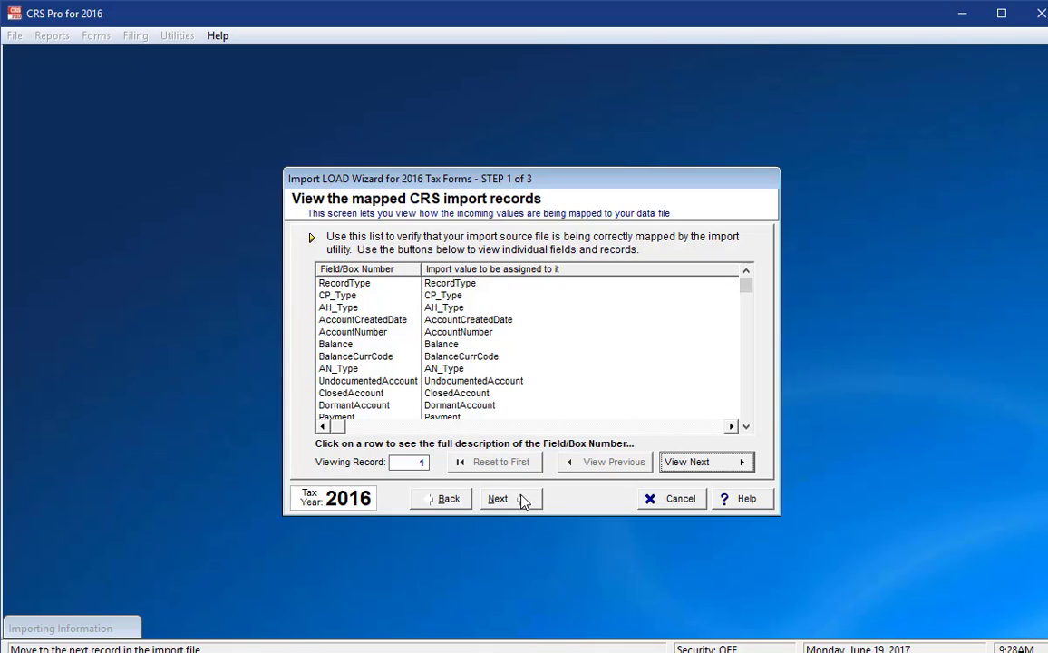
{"action": "left_click", "coordinate": [705, 464]}
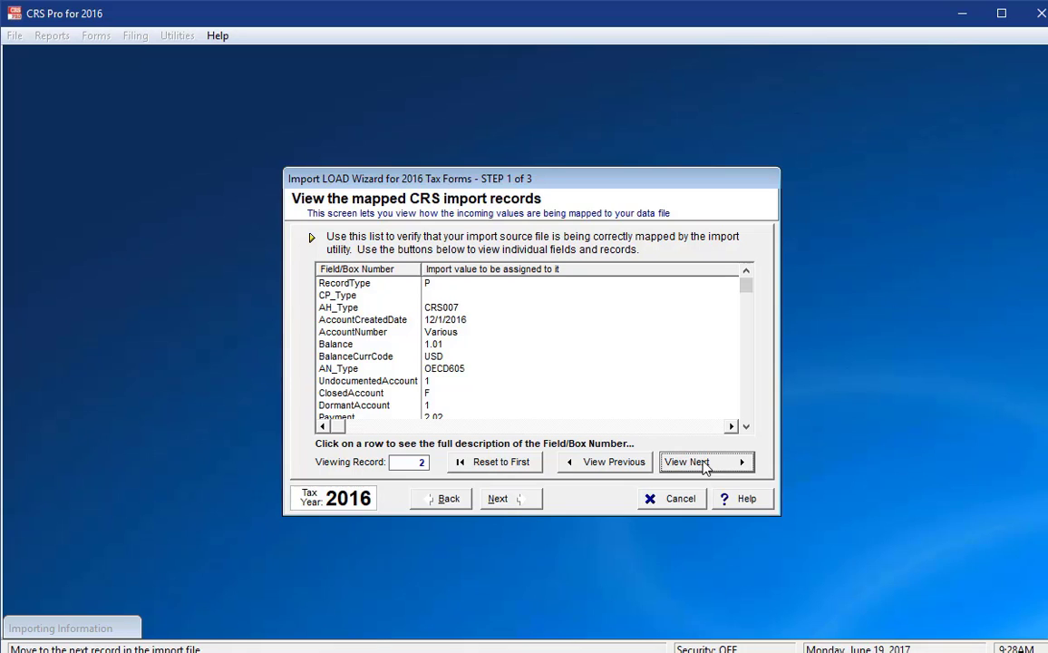
{"action": "left_click", "coordinate": [504, 504]}
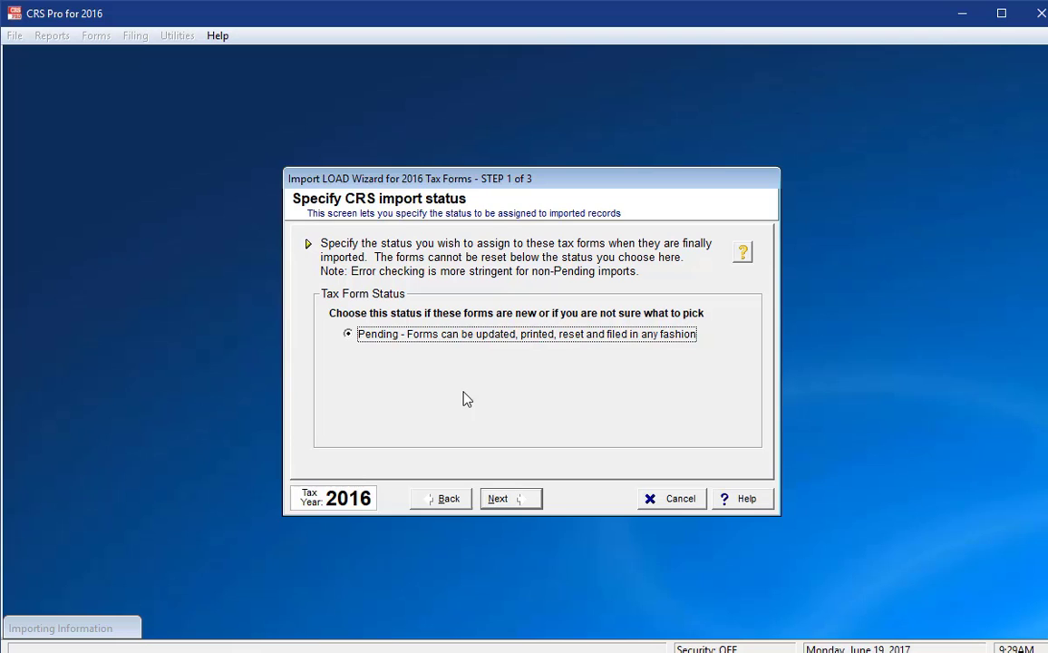
Keep Pending status and finish step 1, loading both records into import session 1
{"action": "left_click", "coordinate": [510, 499]}
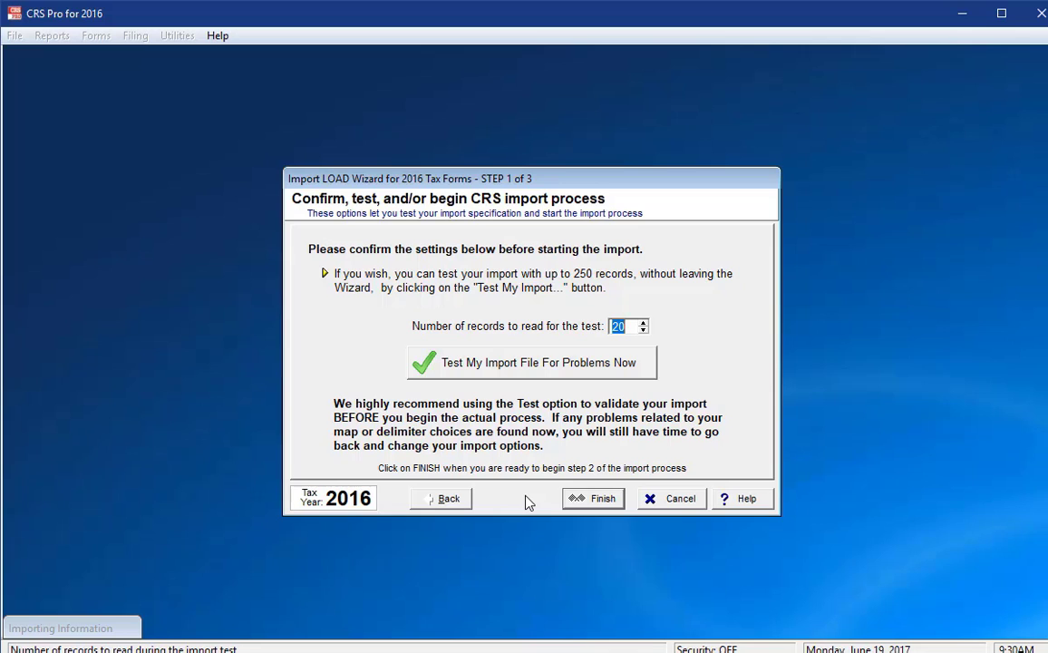
{"action": "left_click", "coordinate": [600, 501]}
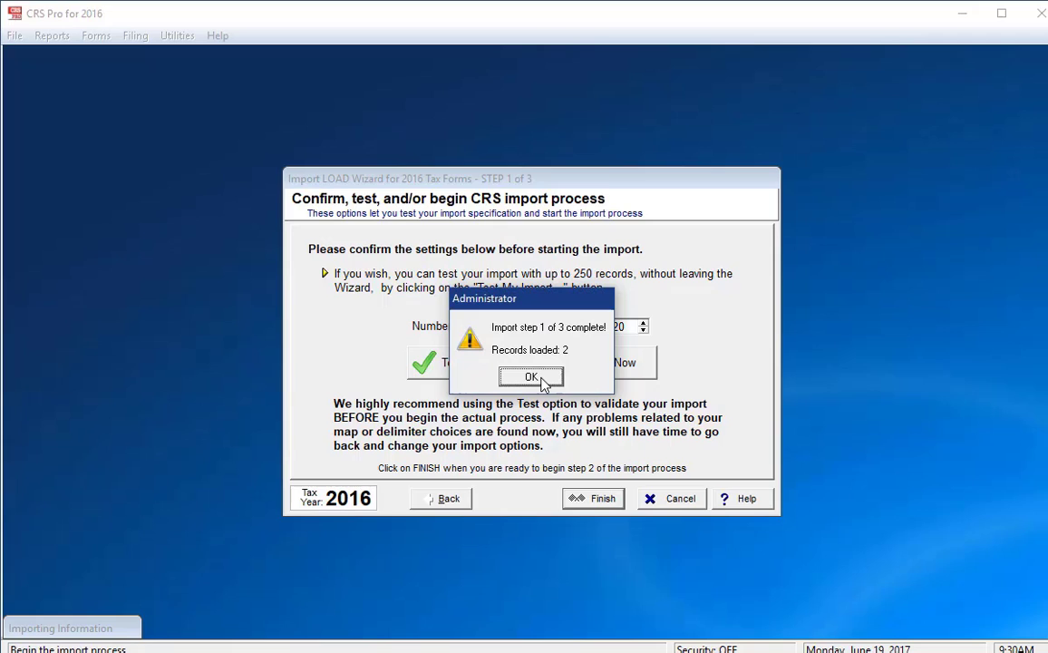
{"action": "left_click", "coordinate": [535, 378]}
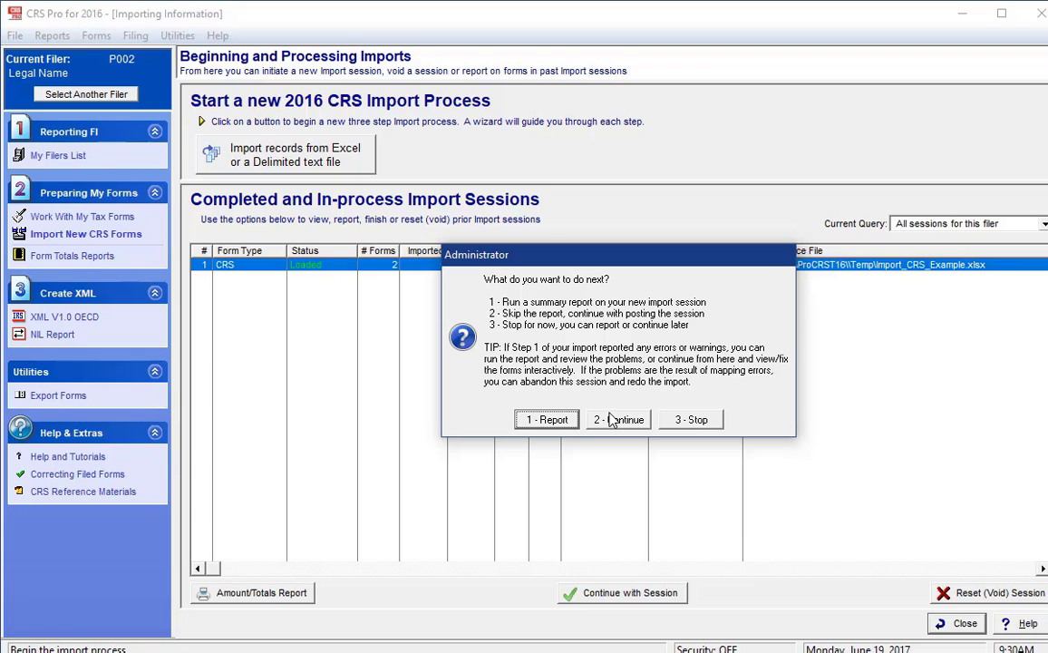
Skip the session report and continue to the Edit, Post, or Abandon screen for session 1
{"action": "left_click", "coordinate": [603, 420]}
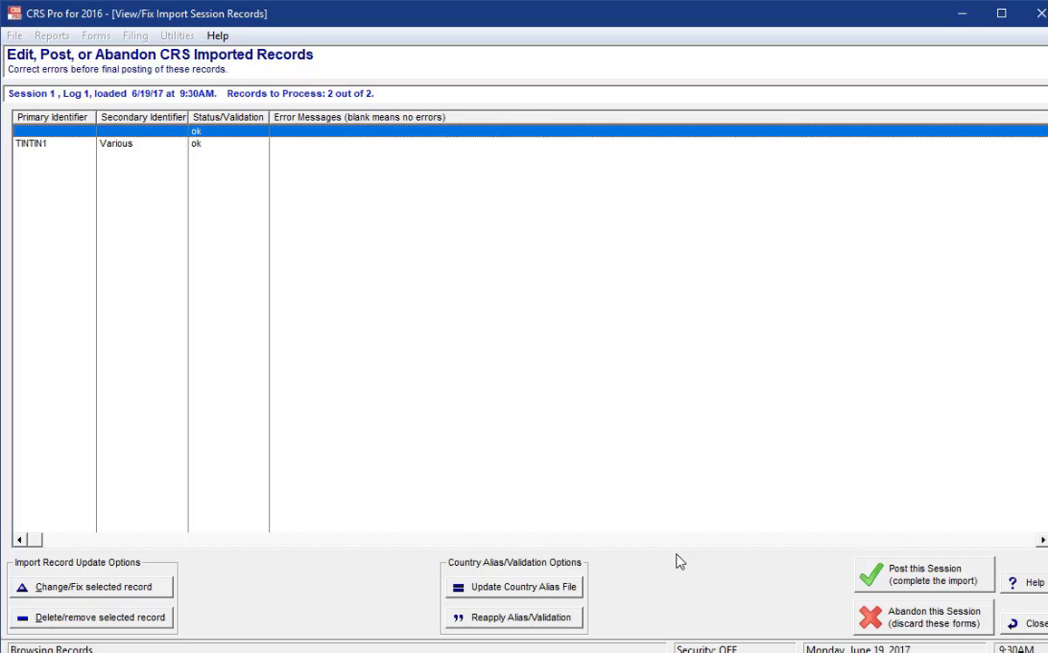
Post session 1 after confirming both records validated ok with no errors
{"action": "left_click", "coordinate": [922, 578]}
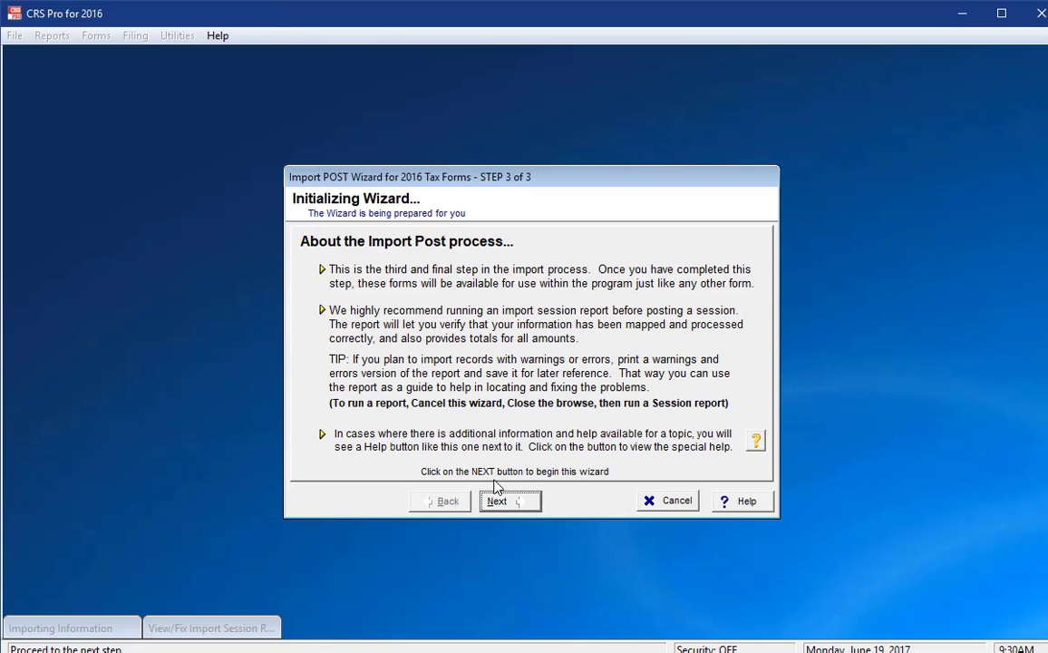
Run the Import POST Wizard to post both CRS records for P002 as Pending
{"action": "left_click", "coordinate": [510, 502]}
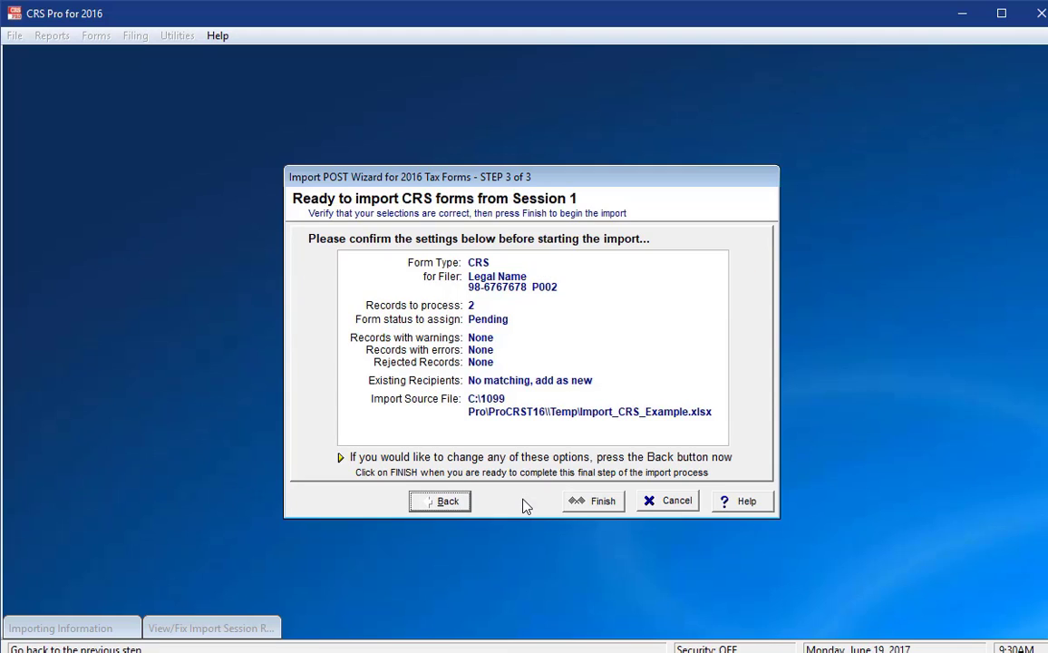
{"action": "left_click", "coordinate": [596, 505]}
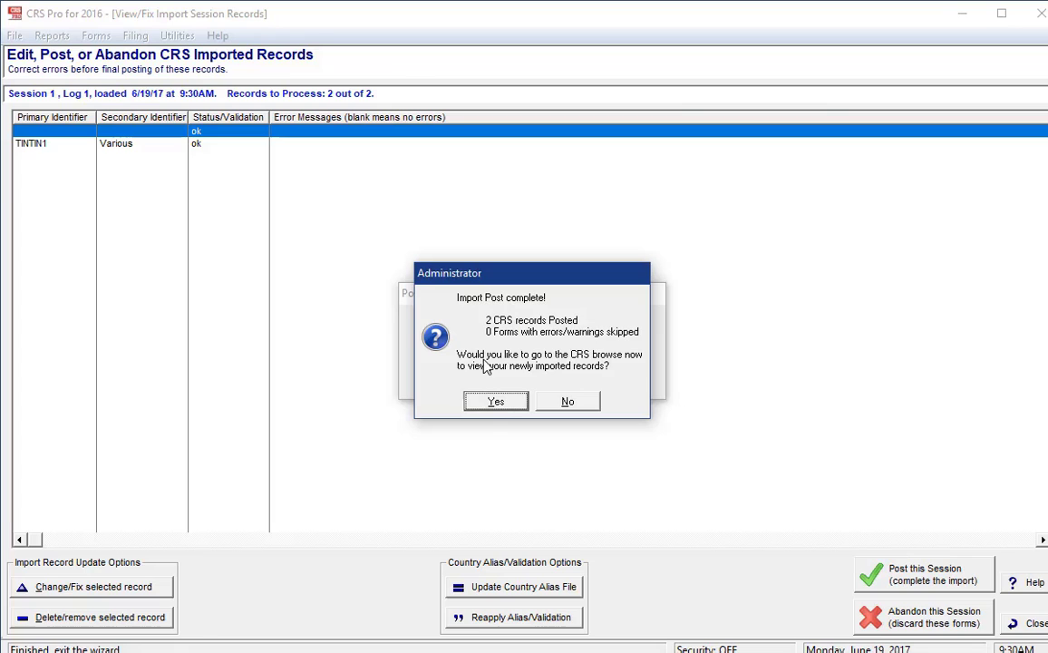
Go to the Form CRS browse list for P002 showing the imported FR record as Pending
{"action": "left_click", "coordinate": [494, 402]}
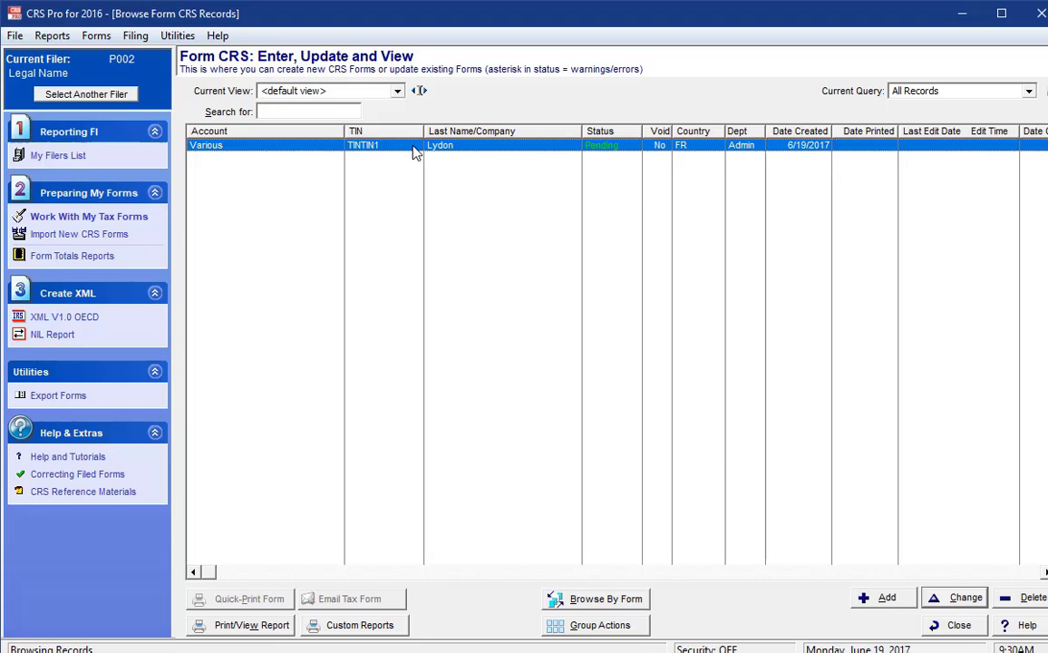
{"action": "double_click", "coordinate": [412, 147]}
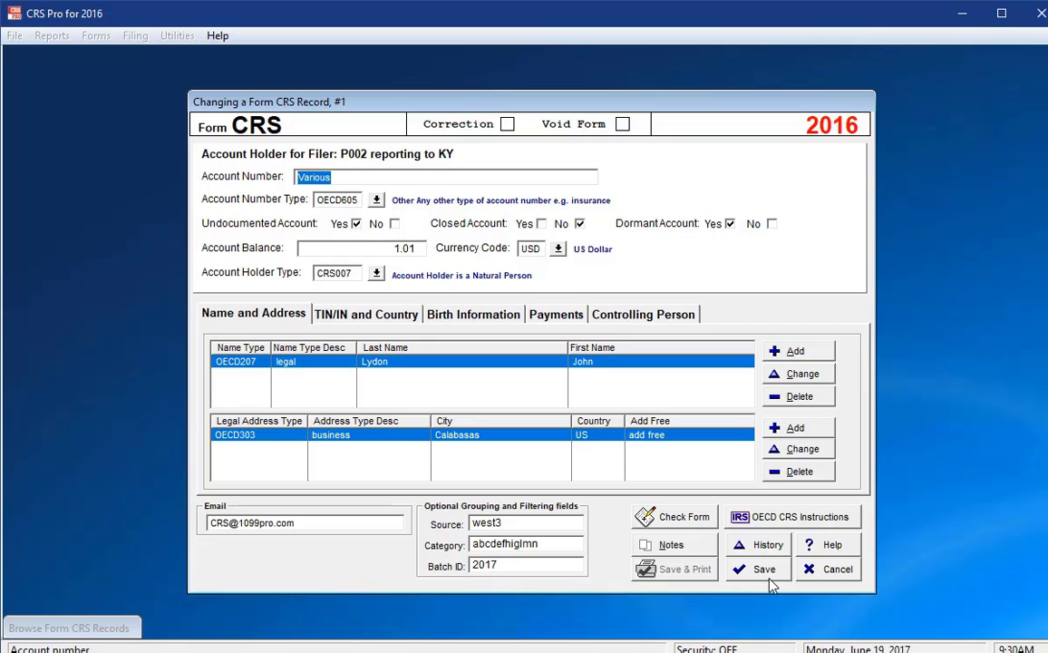
{"action": "left_click", "coordinate": [823, 569]}
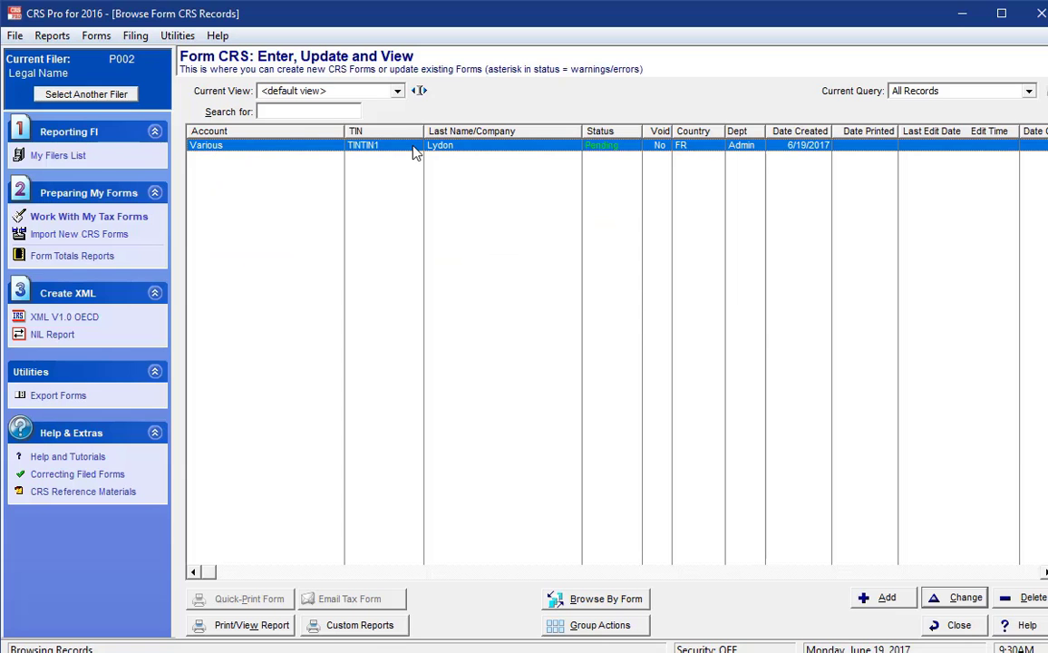